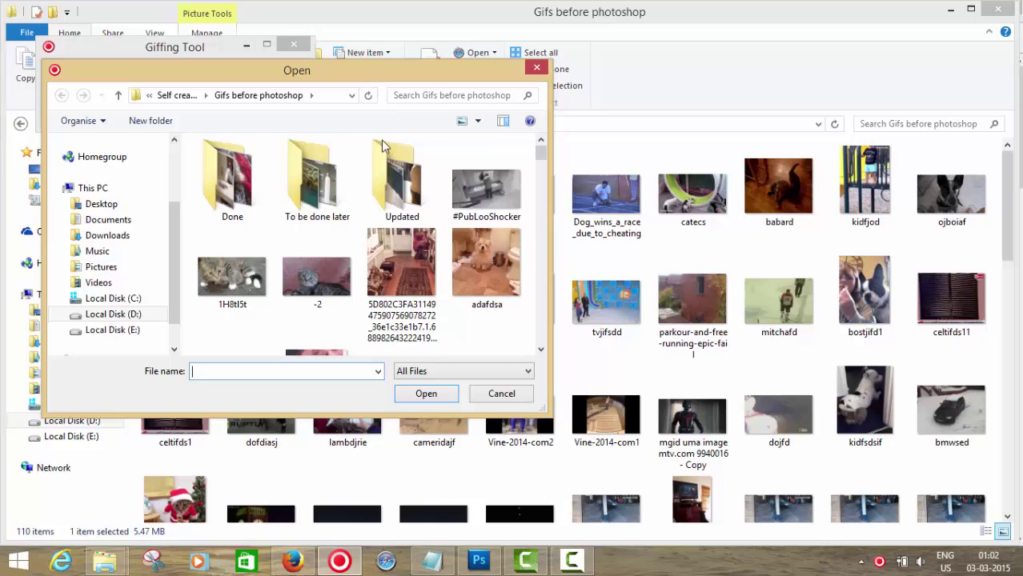
# - Browse to Local Disk (D:) in the Open dialog and open the Downloaded Funny Videos folder
pyautogui.click(181, 99)
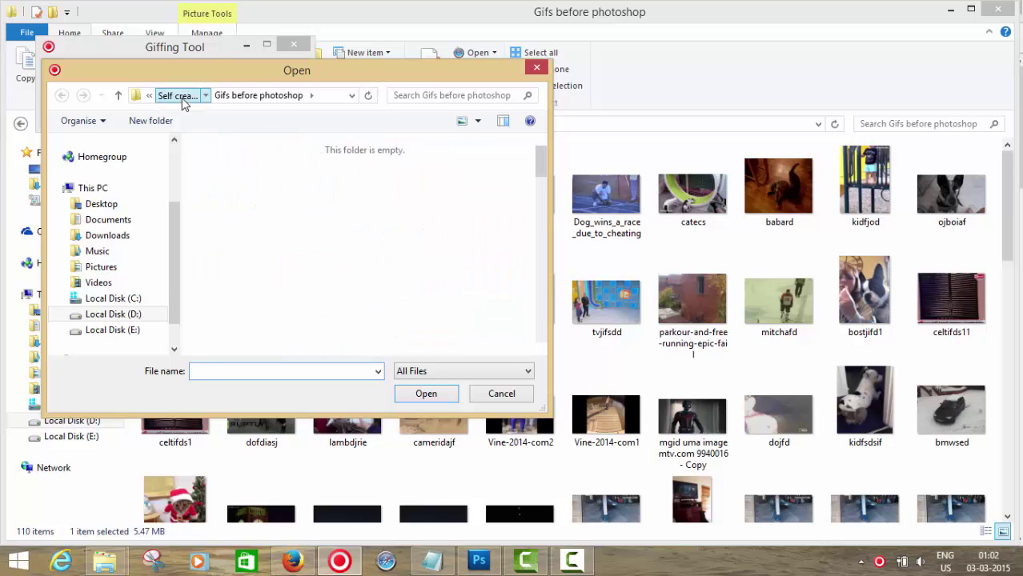
pyautogui.click(136, 318)
pyautogui.scroll(-5, 288, 288)
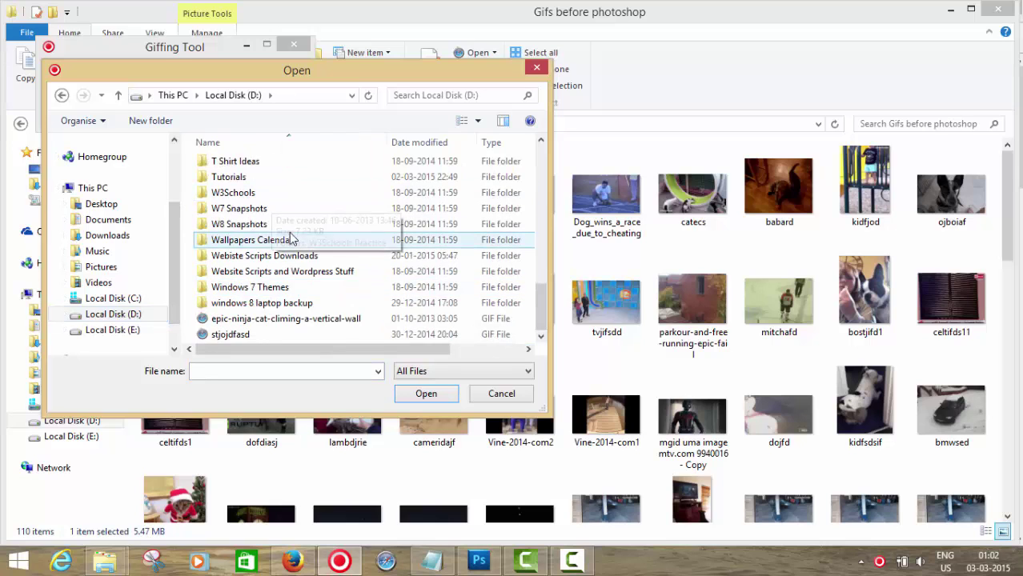
pyautogui.scroll(6, 288, 240)
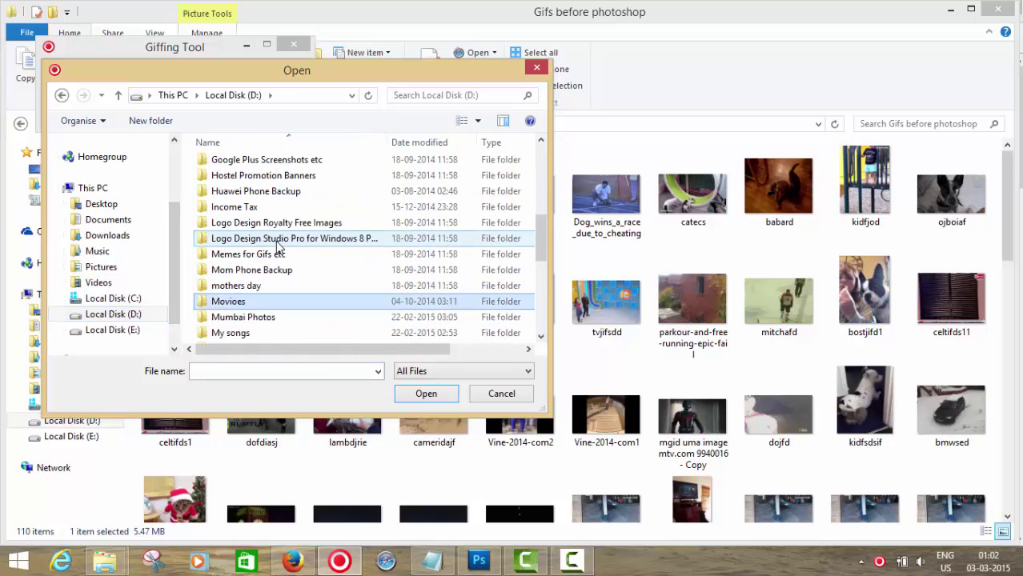
pyautogui.scroll(2, 260, 204)
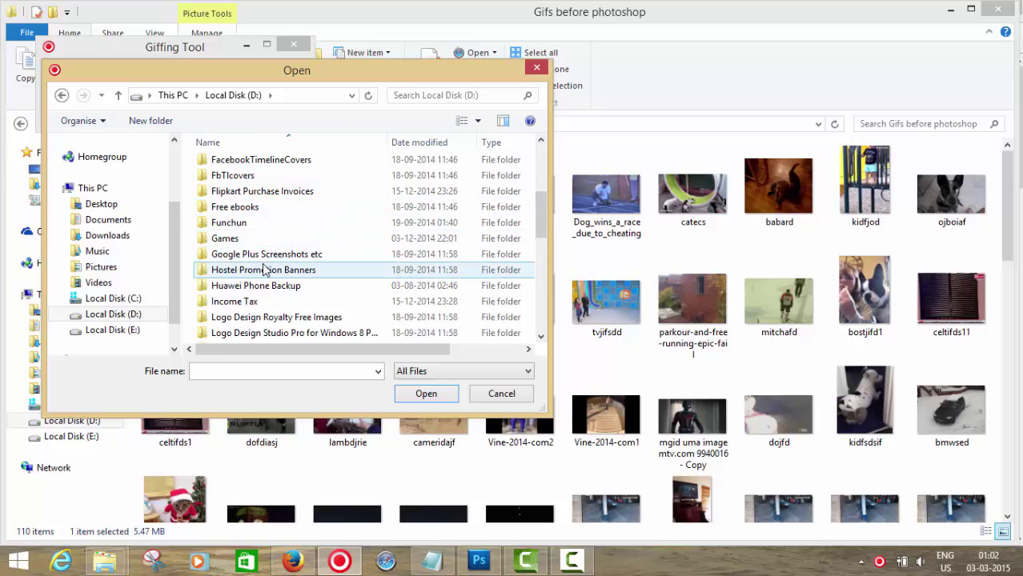
pyautogui.scroll(2, 264, 271)
pyautogui.doubleClick(264, 207)
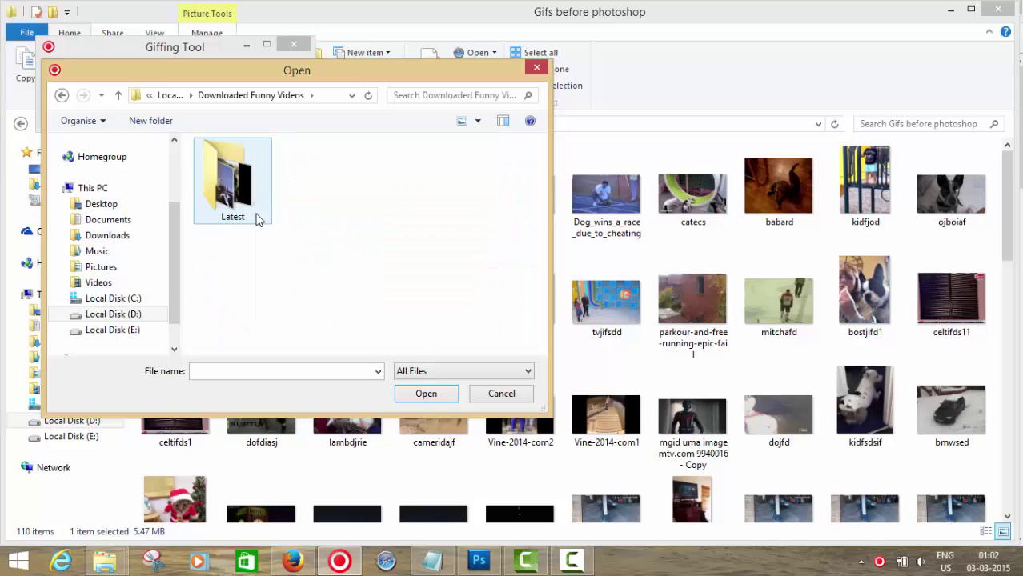
# - Go through the Latest and Ekdum Ltst subfolders to the 26112012 folder and show the start of its file list
pyautogui.doubleClick(228, 213)
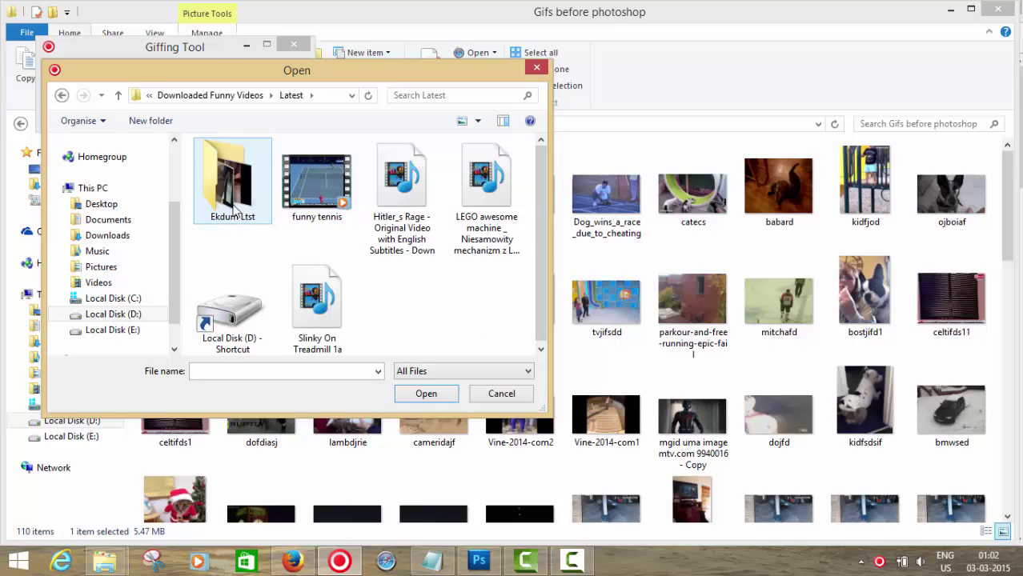
pyautogui.doubleClick(234, 204)
pyautogui.doubleClick(235, 200)
pyautogui.doubleClick(239, 197)
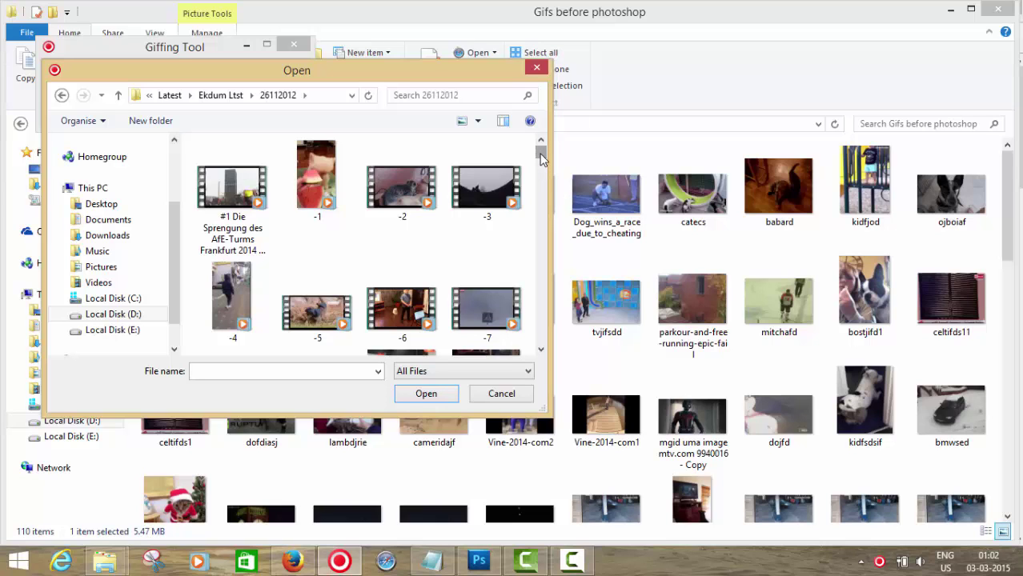
pyautogui.moveTo(541, 157); pyautogui.dragTo(543, 146)
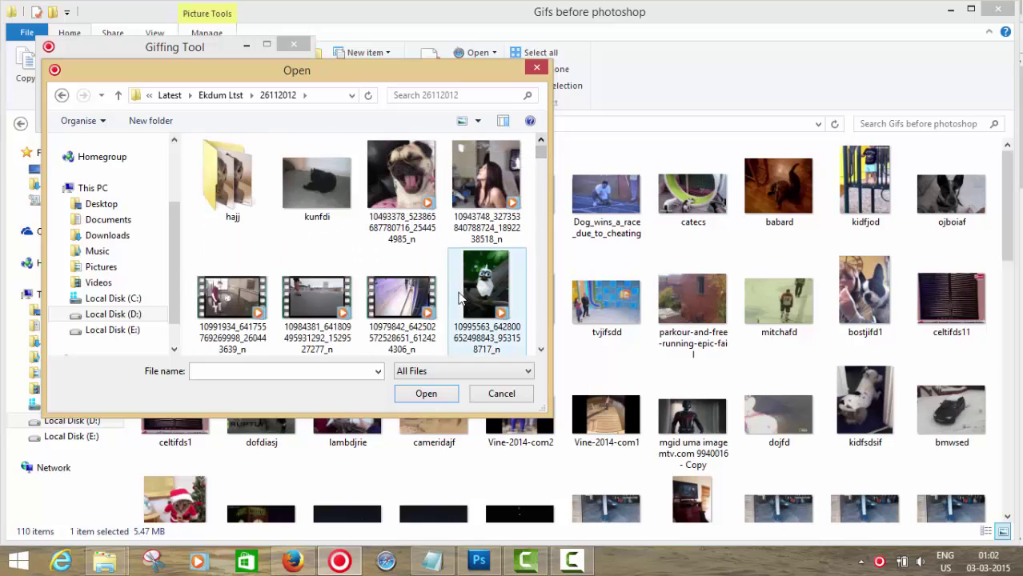
# - Preview the yawning pug video in the media player, replay it, and close the player
pyautogui.click(401, 210)
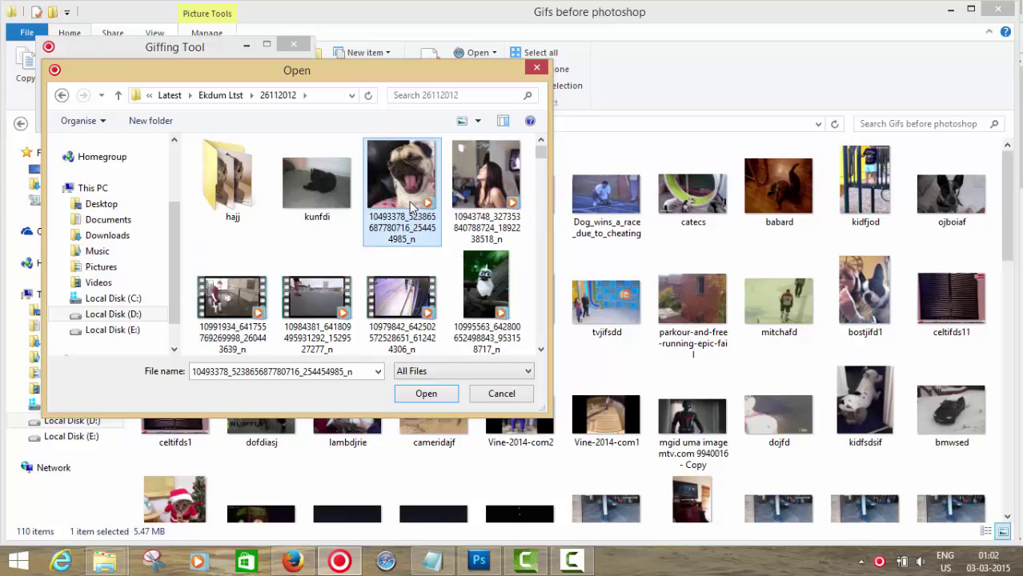
pyautogui.rightClick(409, 205)
pyautogui.click(437, 230)
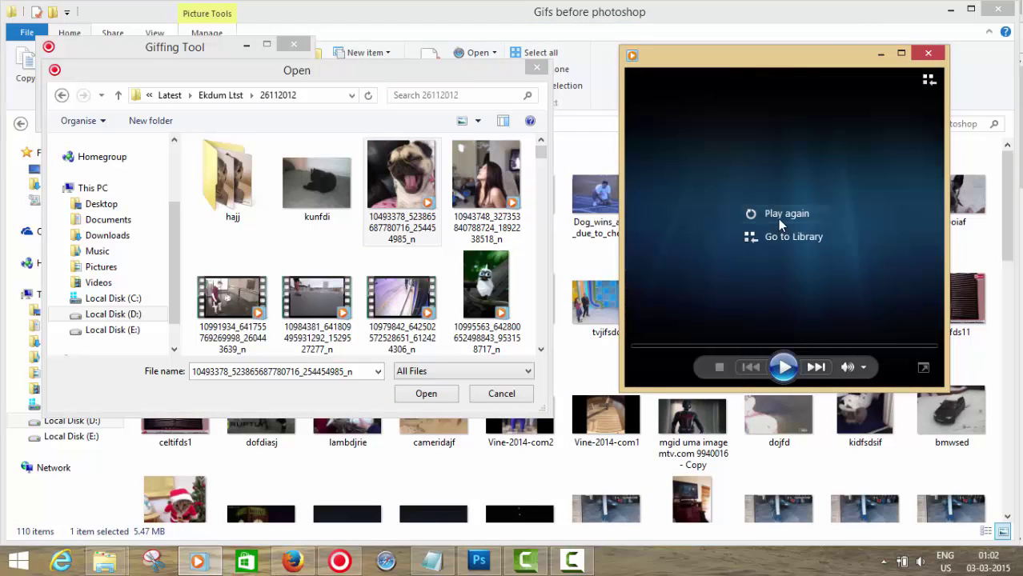
pyautogui.click(779, 221)
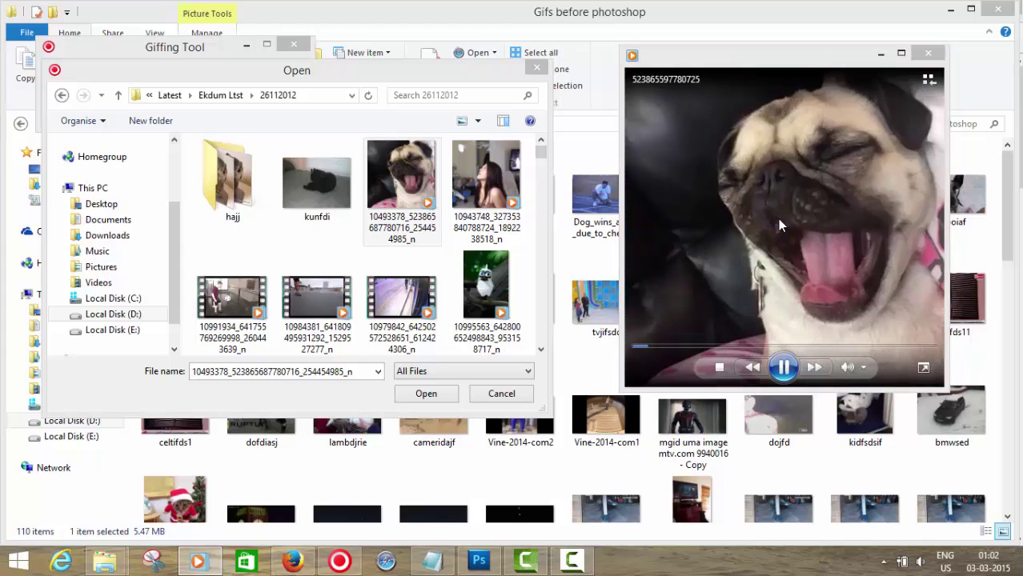
pyautogui.click(928, 53)
pyautogui.click(402, 298)
pyautogui.rightClick(414, 293)
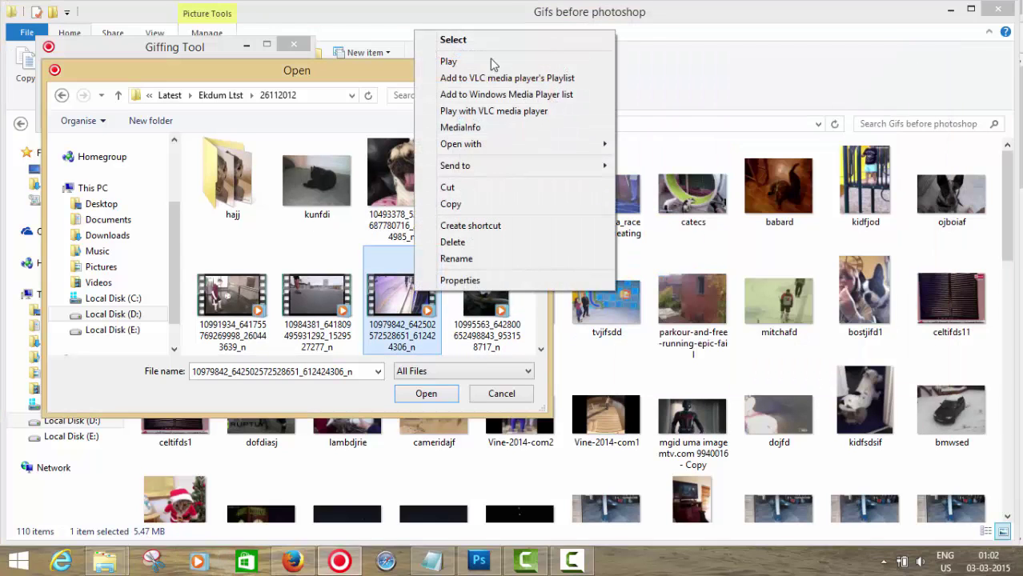
pyautogui.click(490, 63)
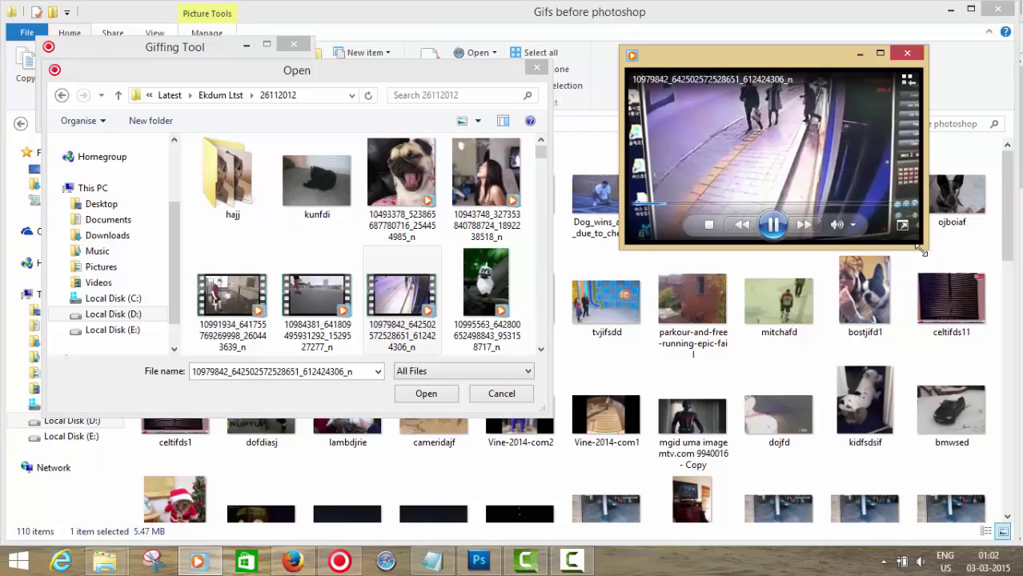
pyautogui.moveTo(922, 250); pyautogui.dragTo(983, 389)
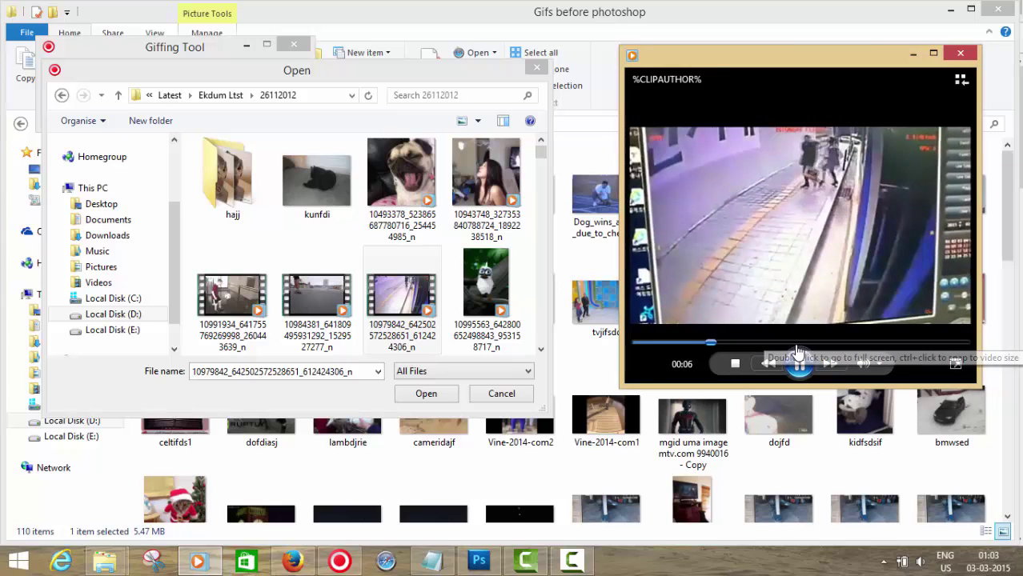
pyautogui.click(962, 55)
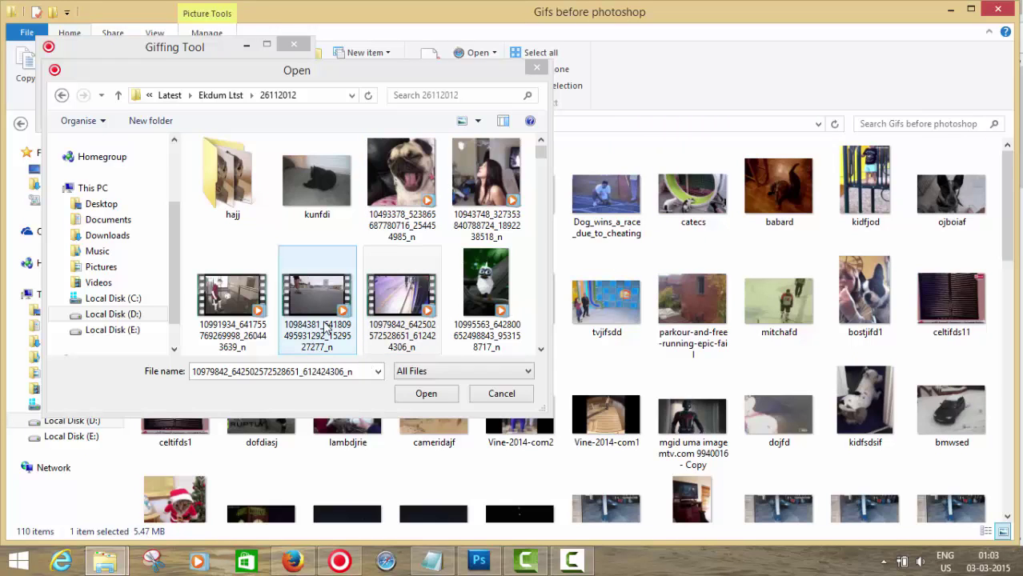
pyautogui.rightClick(485, 194)
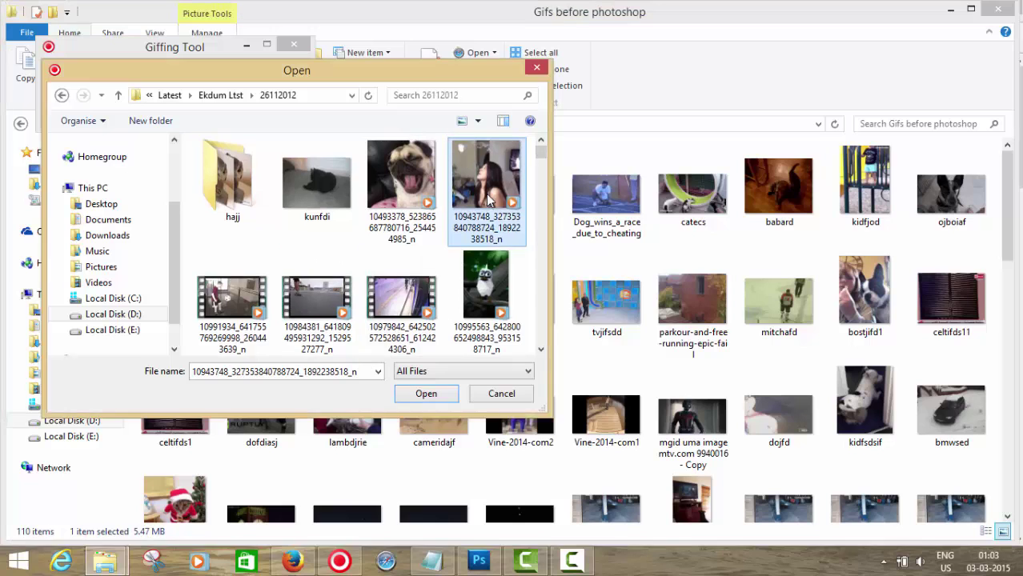
pyautogui.click(527, 226)
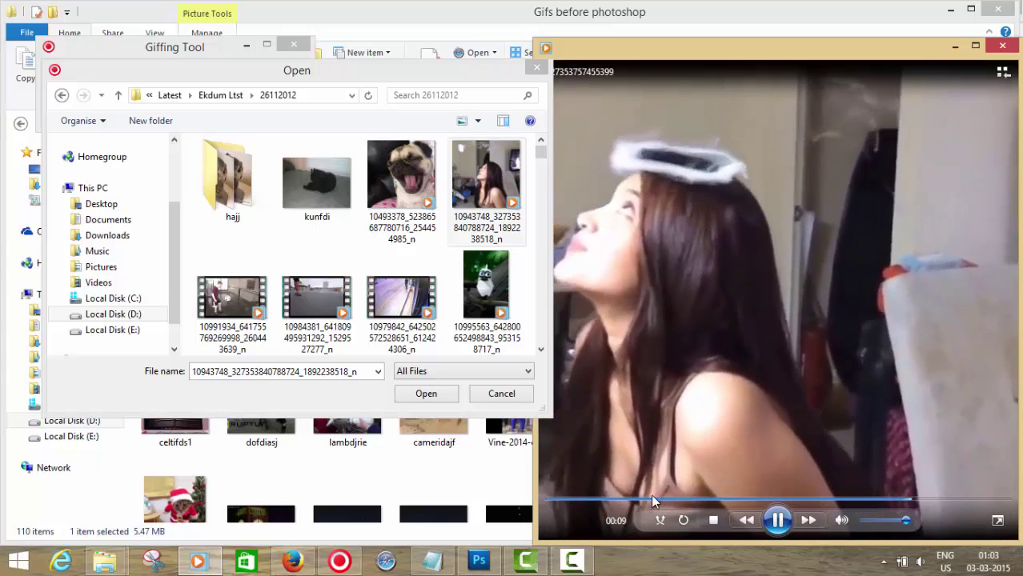
pyautogui.click(1002, 45)
pyautogui.click(332, 316)
pyautogui.doubleClick(405, 300)
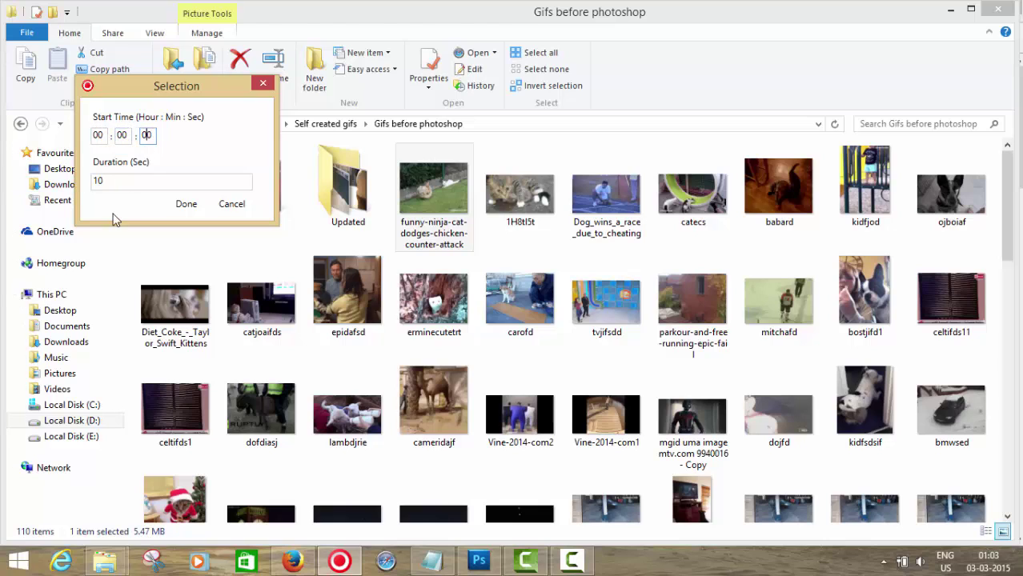
pyautogui.click(118, 178)
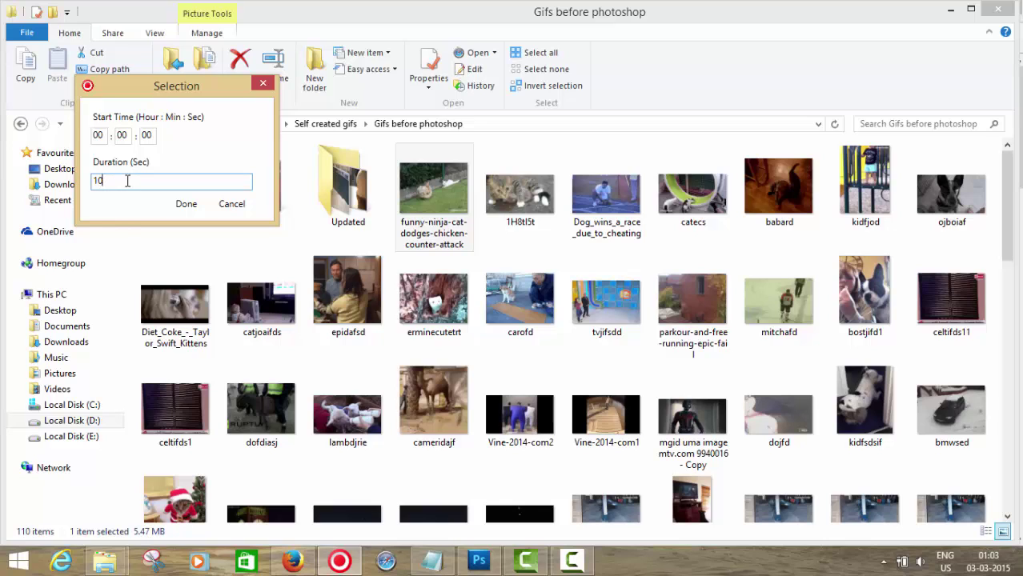
# - Switch to the 26112012 File Explorer window and replay the street footage to judge how long the clip should be
pyautogui.click(104, 561)
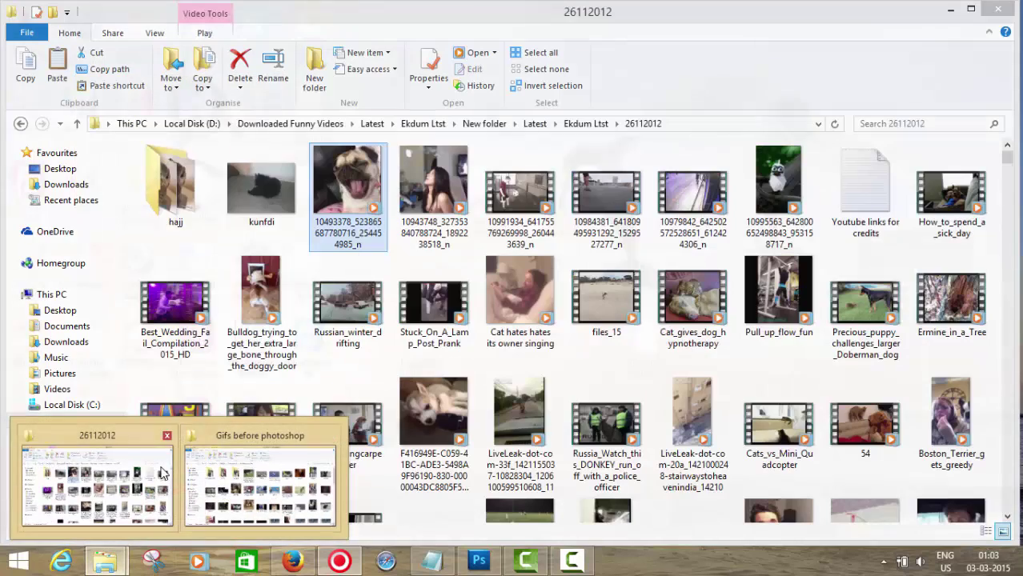
pyautogui.click(97, 484)
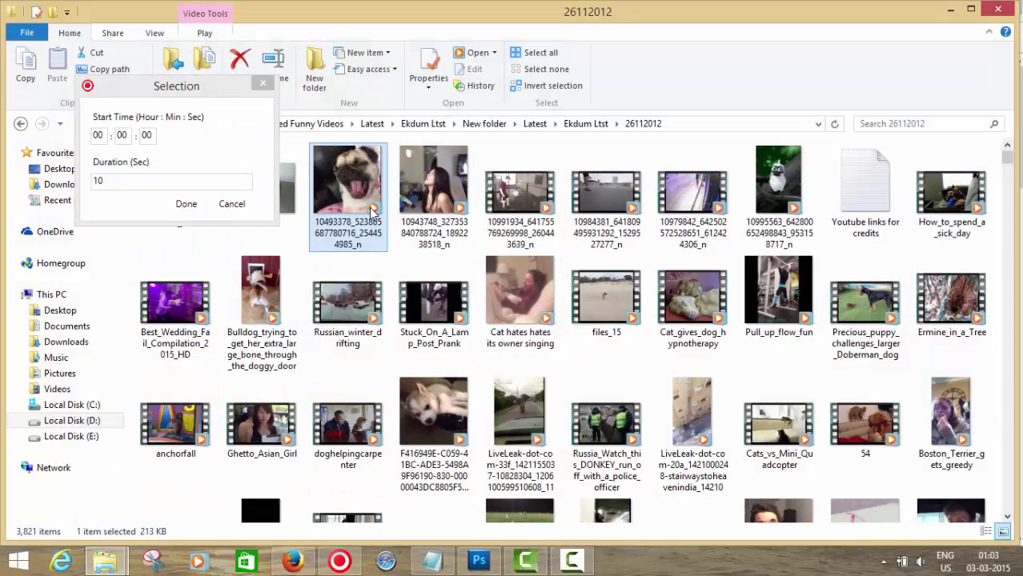
pyautogui.click(703, 220)
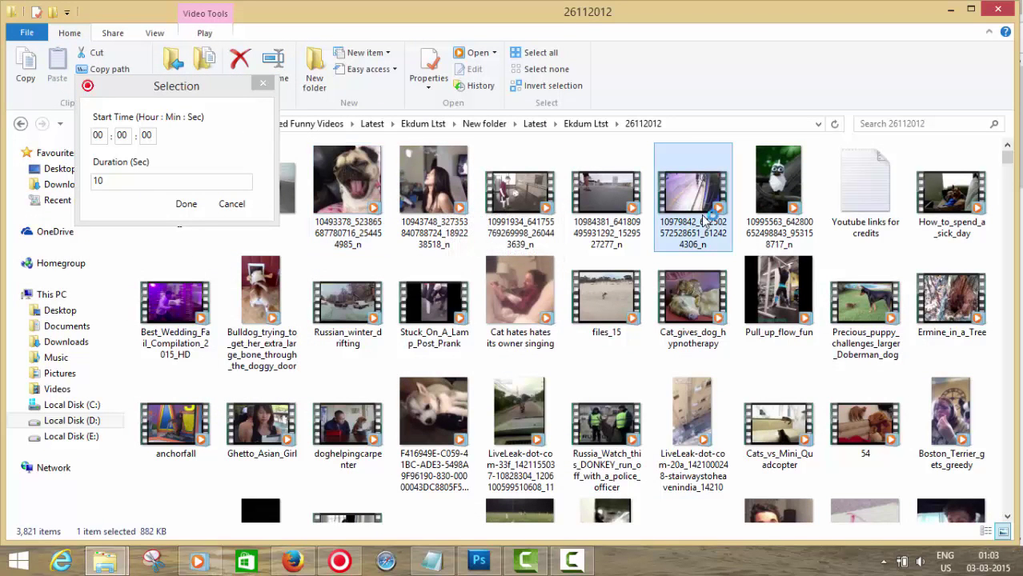
pyautogui.doubleClick(703, 220)
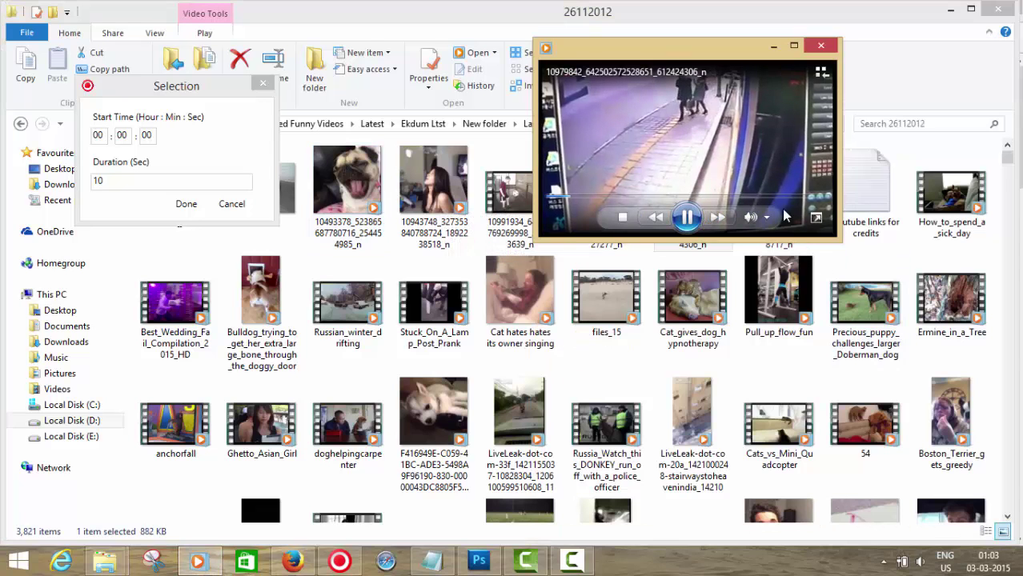
pyautogui.moveTo(838, 239); pyautogui.dragTo(921, 398)
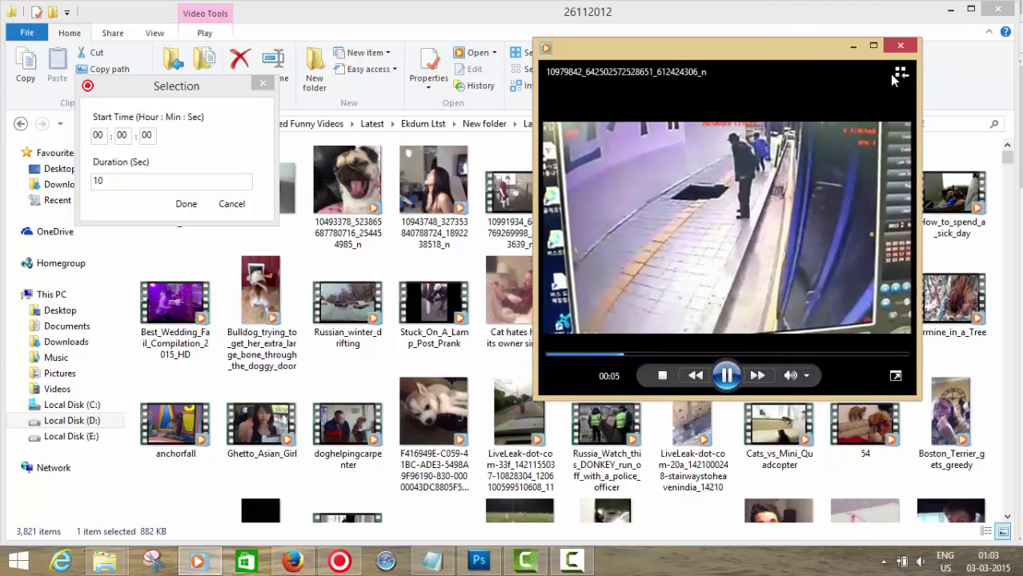
pyautogui.click(901, 45)
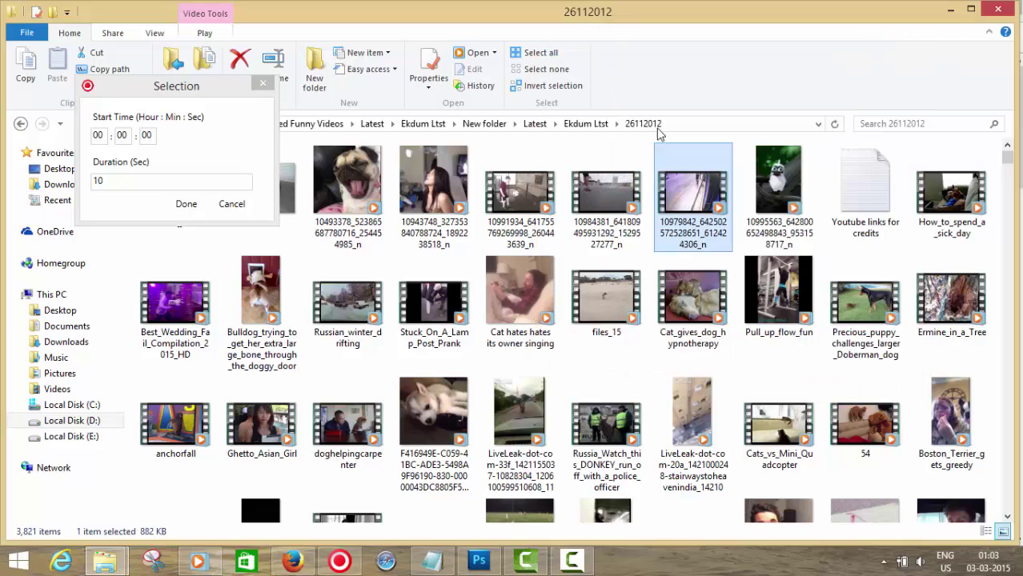
# - Set the clip duration to 4 seconds from the start of the video and confirm the selection
pyautogui.click(122, 179)
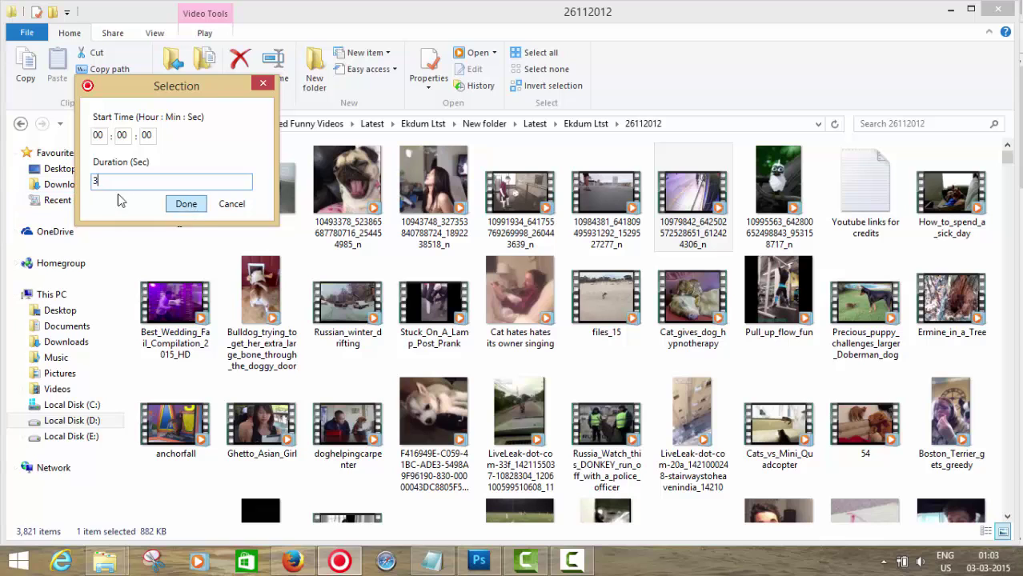
pyautogui.moveTo(114, 183); pyautogui.dragTo(18, 205)
pyautogui.write('4')
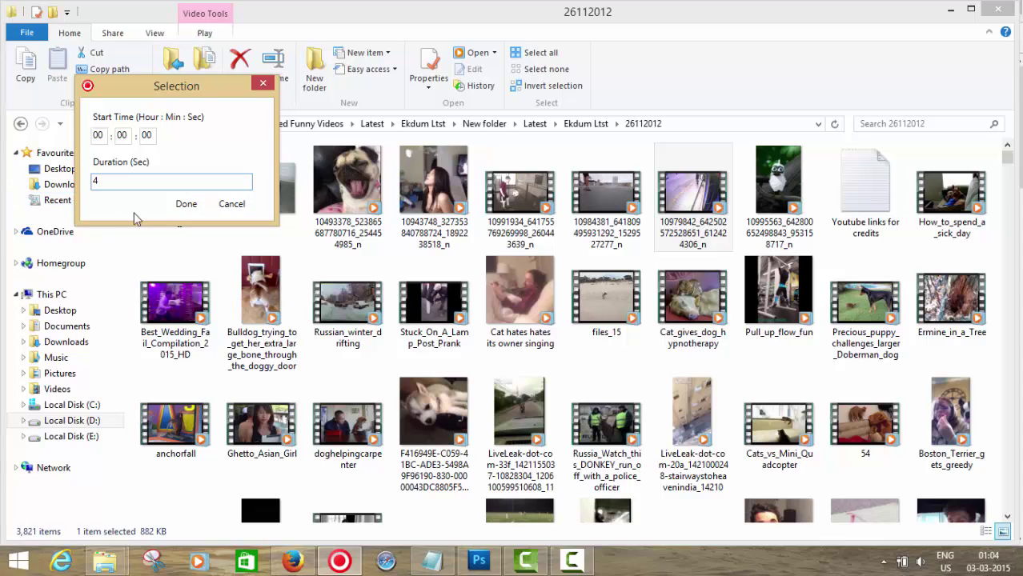
pyautogui.click(186, 203)
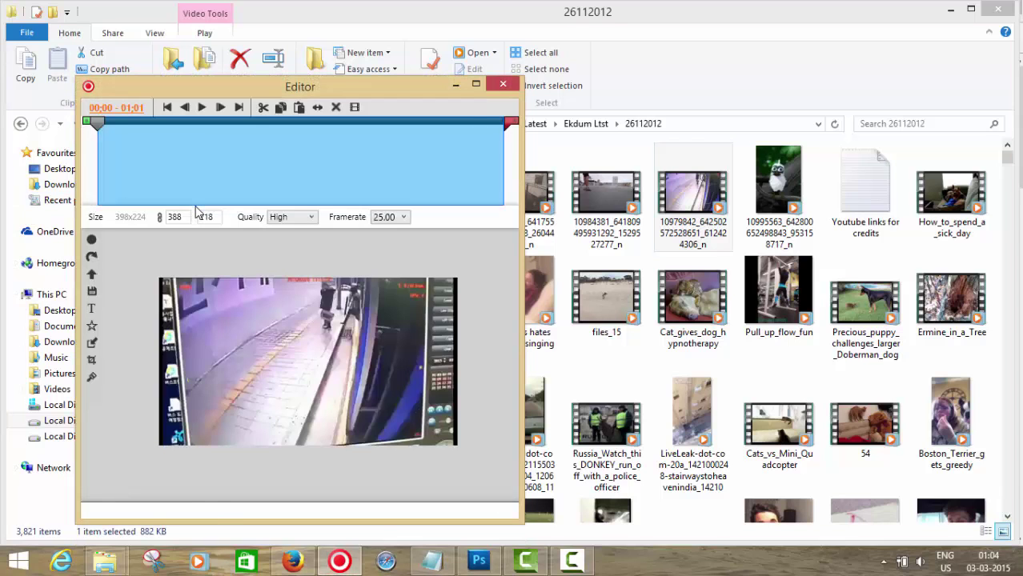
# - Reposition the editor window, set the GIF size to 410 by 230, and play the clip back
pyautogui.moveTo(392, 85); pyautogui.dragTo(491, 29)
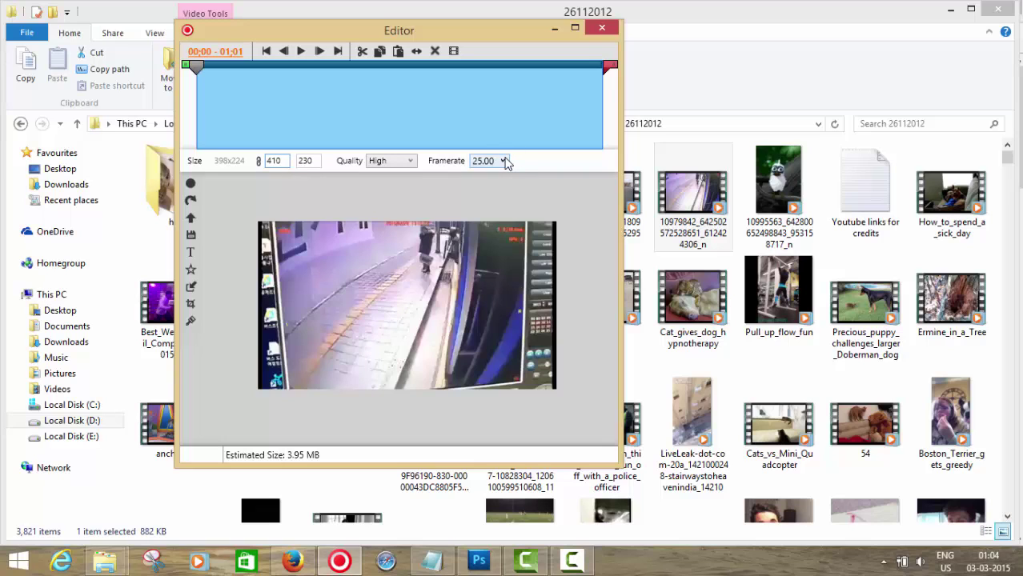
pyautogui.moveTo(607, 72)
pyautogui.mouseDown()
pyautogui.moveTo(531, 70)
pyautogui.moveTo(631, 80)
pyautogui.moveTo(538, 77)
pyautogui.moveTo(620, 84)
pyautogui.mouseUp()
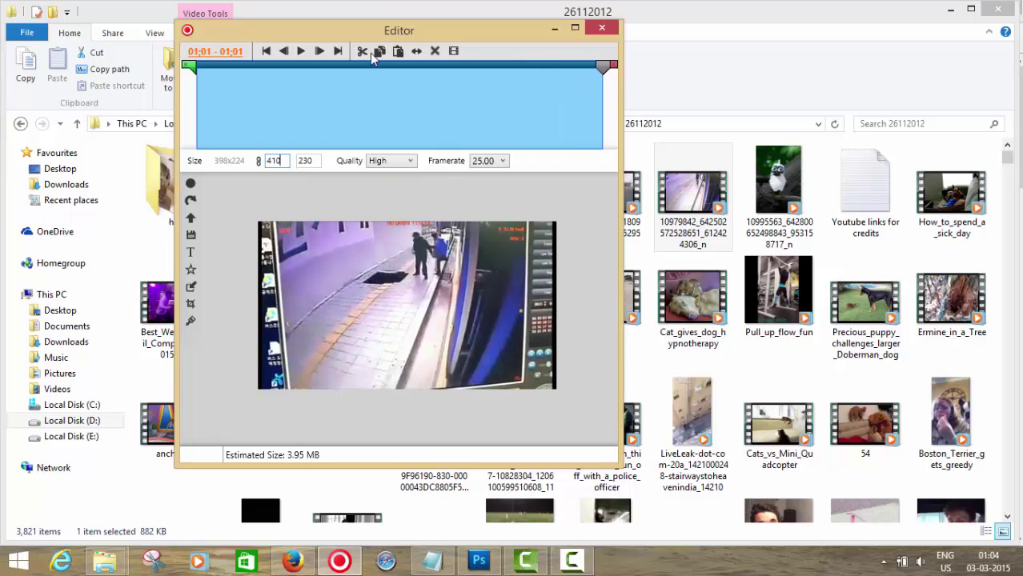
pyautogui.click(303, 53)
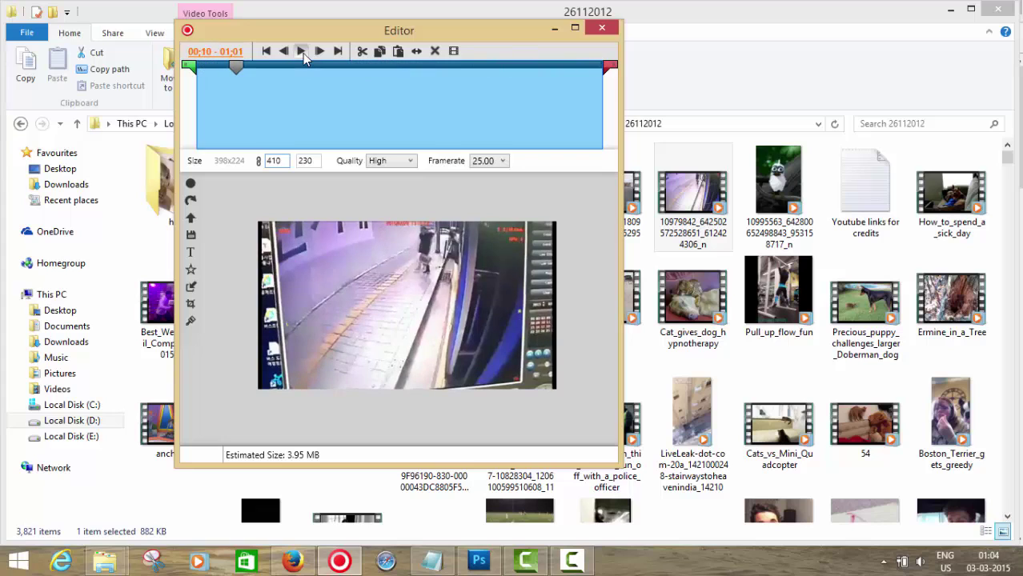
# - Apply Time Remapping to remove every third frame from the entire timeline
pyautogui.click(454, 51)
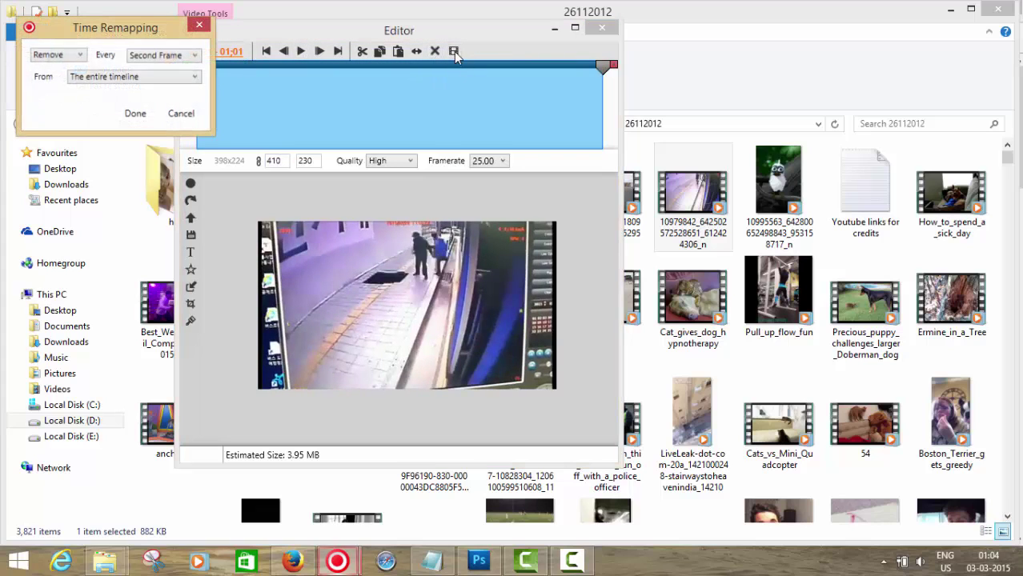
pyautogui.click(166, 57)
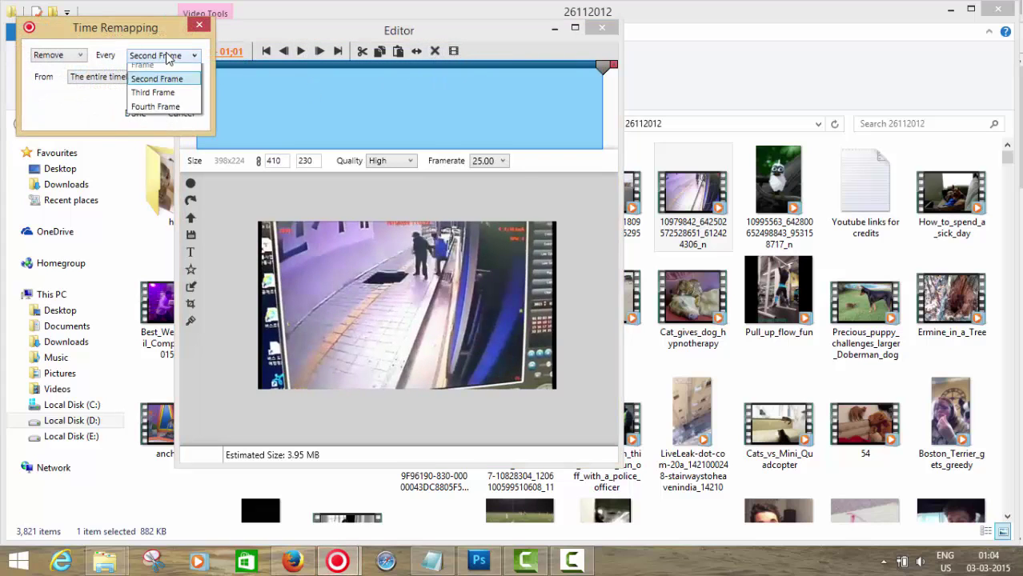
pyautogui.click(158, 99)
pyautogui.click(136, 113)
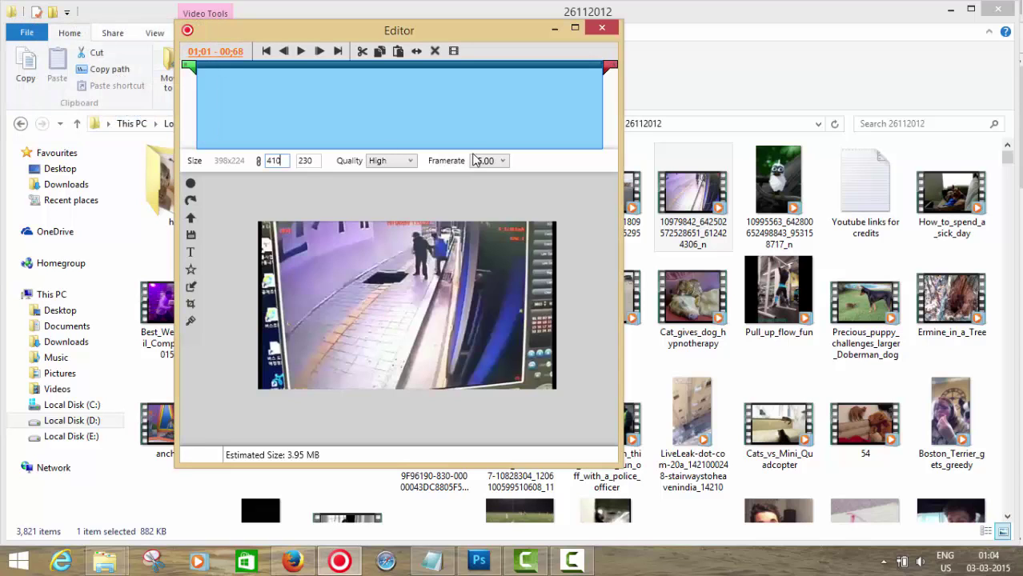
# - Set the GIF framerate to 18.00 and play the clip back to check its speed
pyautogui.click(501, 161)
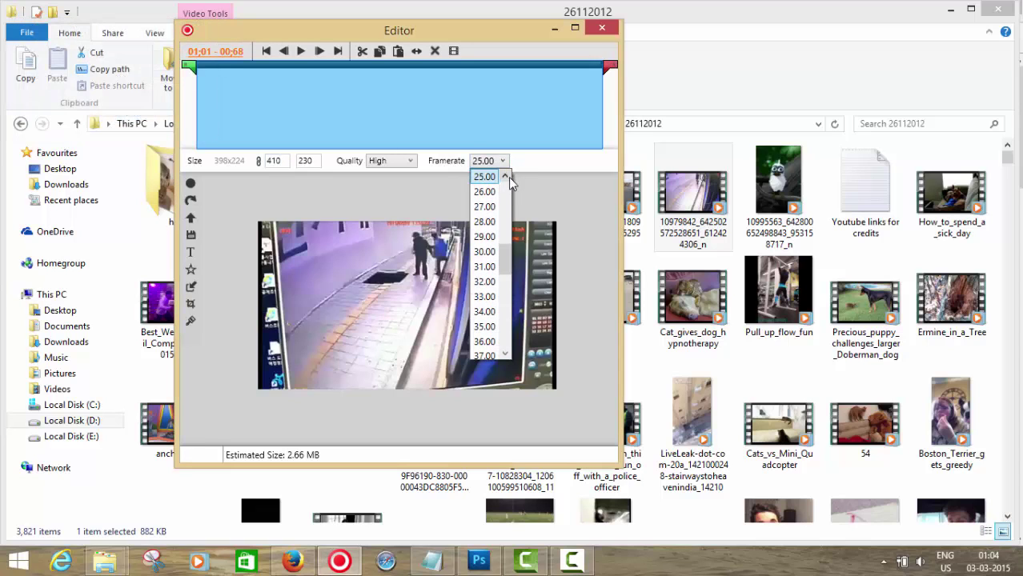
pyautogui.click(505, 177)
pyautogui.click(506, 177)
pyautogui.click(506, 177)
pyautogui.click(506, 177)
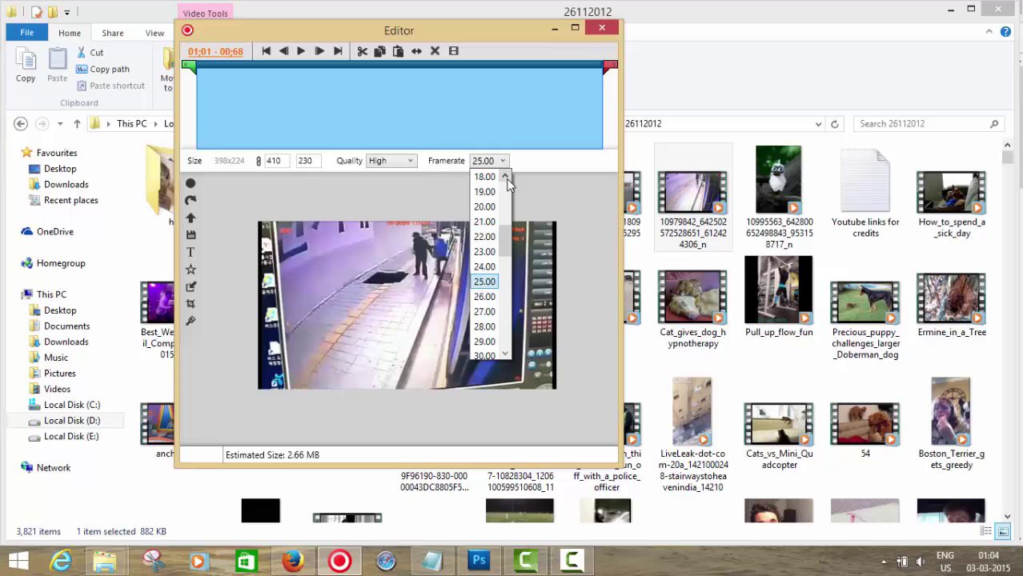
pyautogui.click(506, 177)
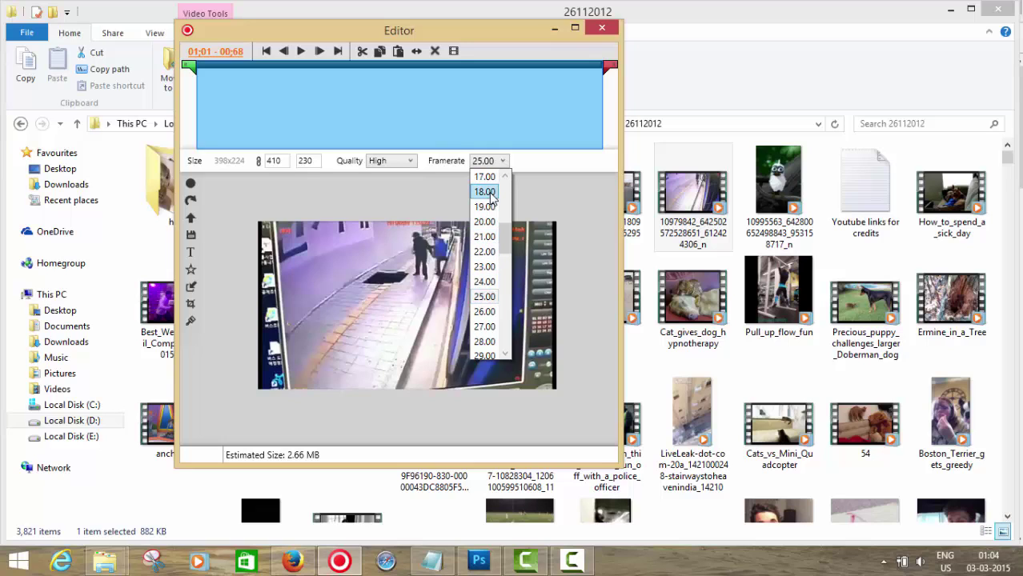
pyautogui.click(485, 192)
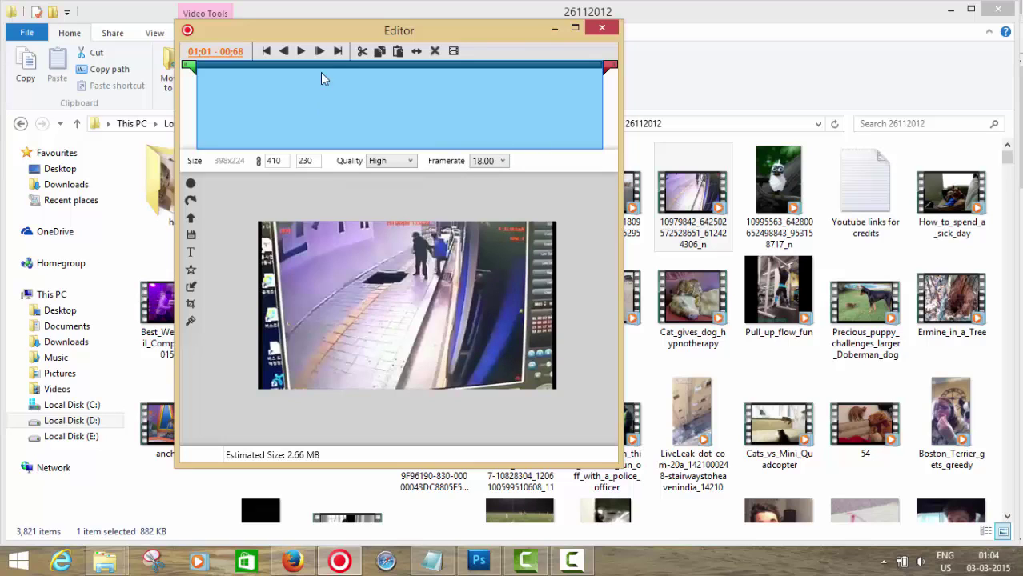
pyautogui.click(301, 50)
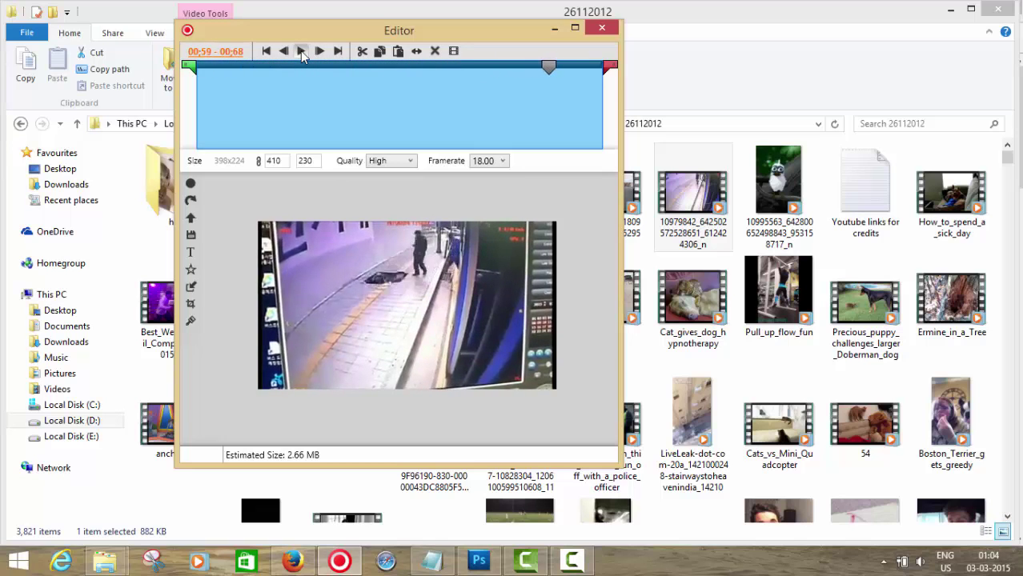
pyautogui.click(300, 51)
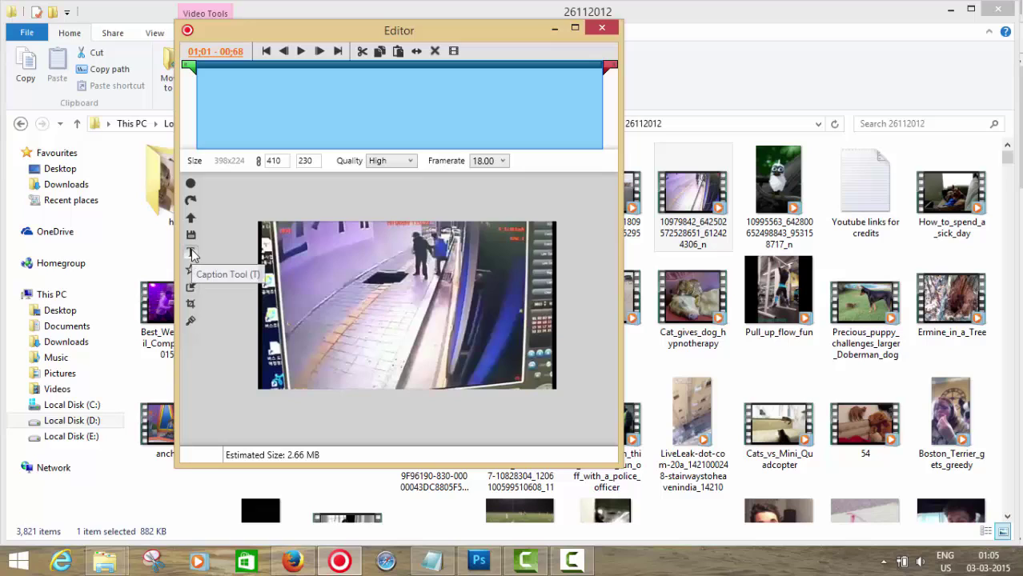
# - Add the caption OHMAGIF.COM near the lower-right corner of the video and make it bold
pyautogui.click(476, 369)
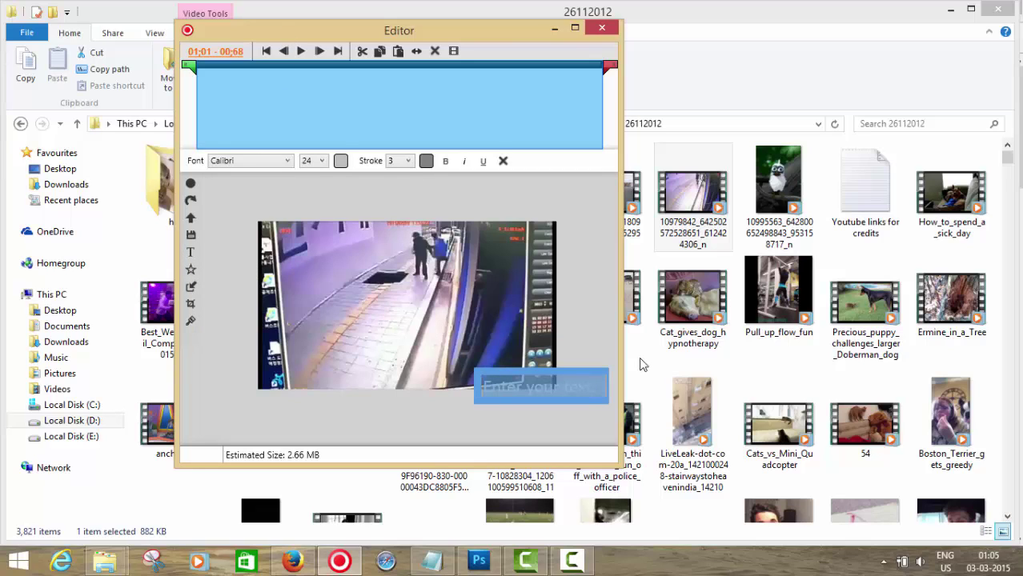
pyautogui.write('OHMAGIF.COM')
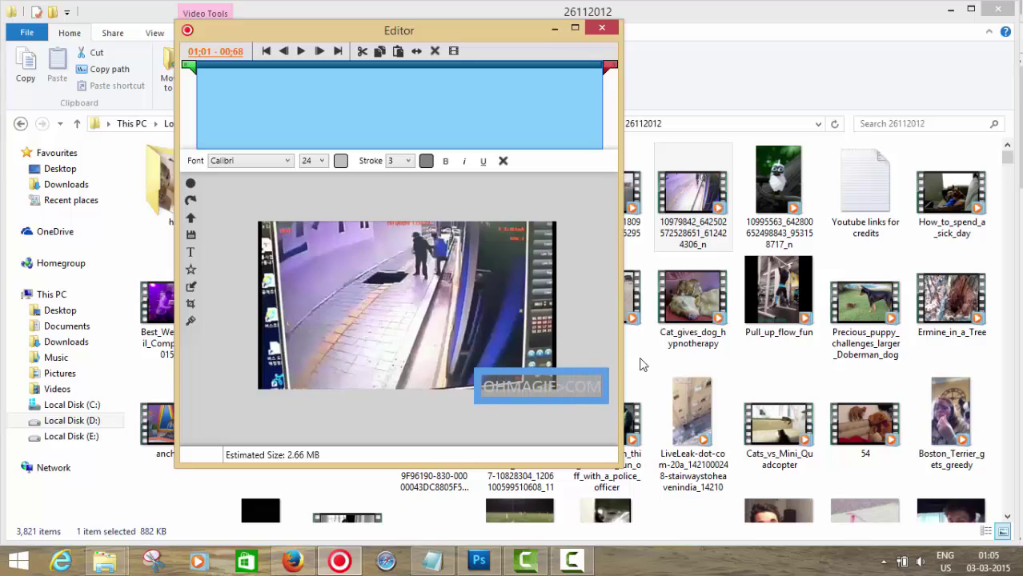
pyautogui.press('BackSpace')
pyautogui.press('BackSpace')
pyautogui.press('BackSpace')
pyautogui.press('BackSpace')
pyautogui.write('.COM')
pyautogui.click(444, 164)
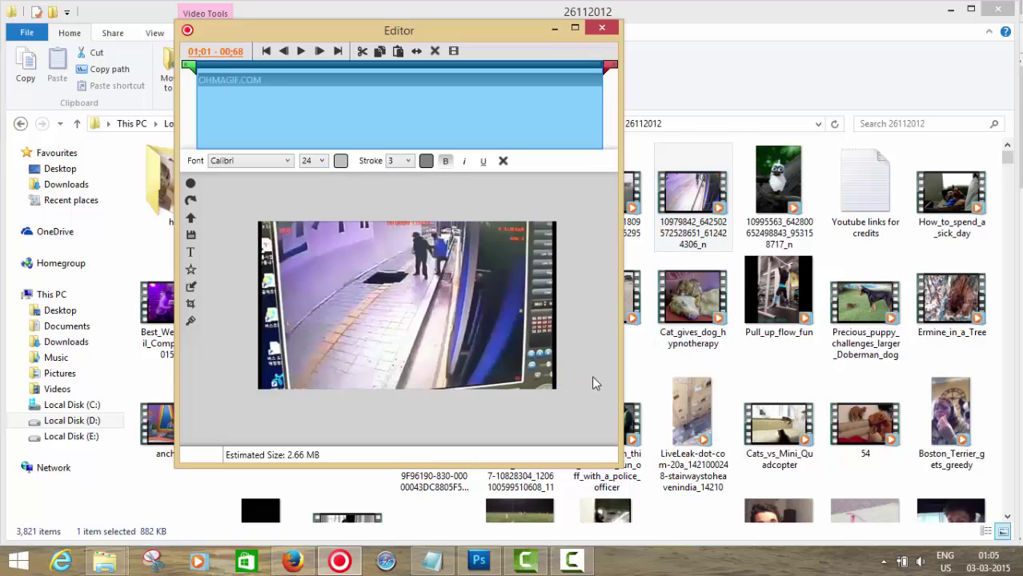
# - Go to an early frame of the clip and move the OHMAGIF.COM caption up and left onto the picture
pyautogui.click(224, 66)
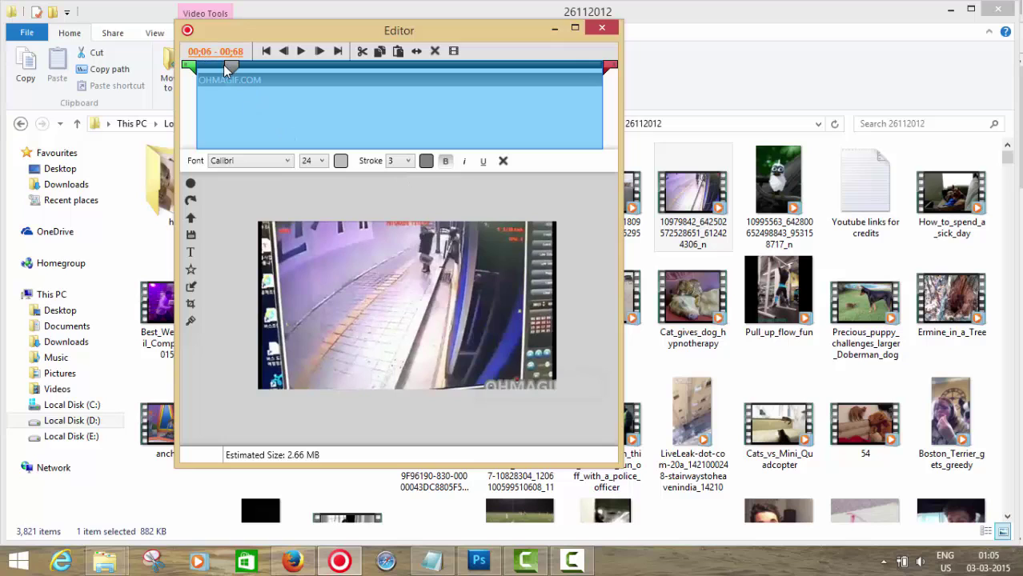
pyautogui.click(520, 385)
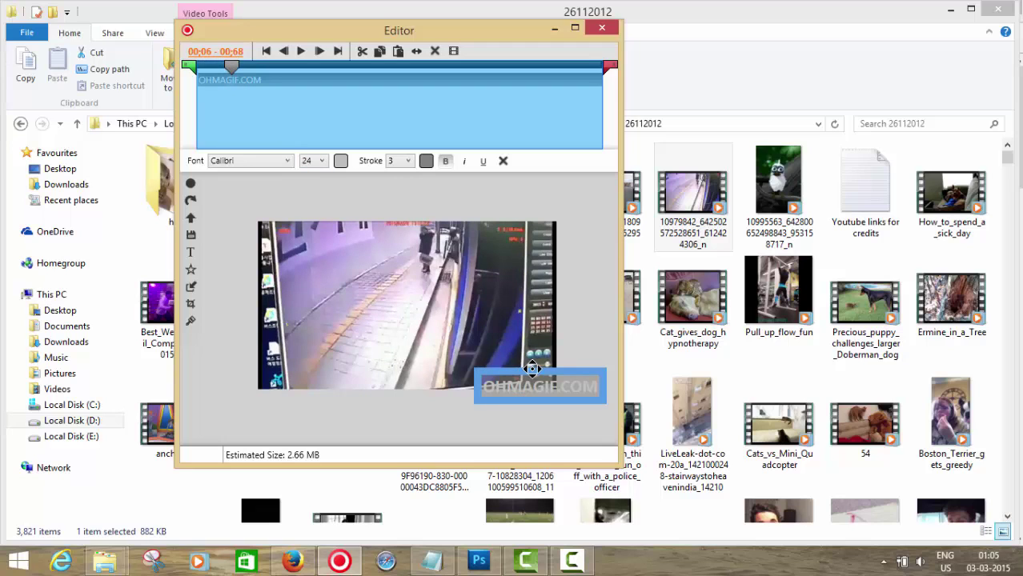
pyautogui.moveTo(531, 368); pyautogui.dragTo(485, 342)
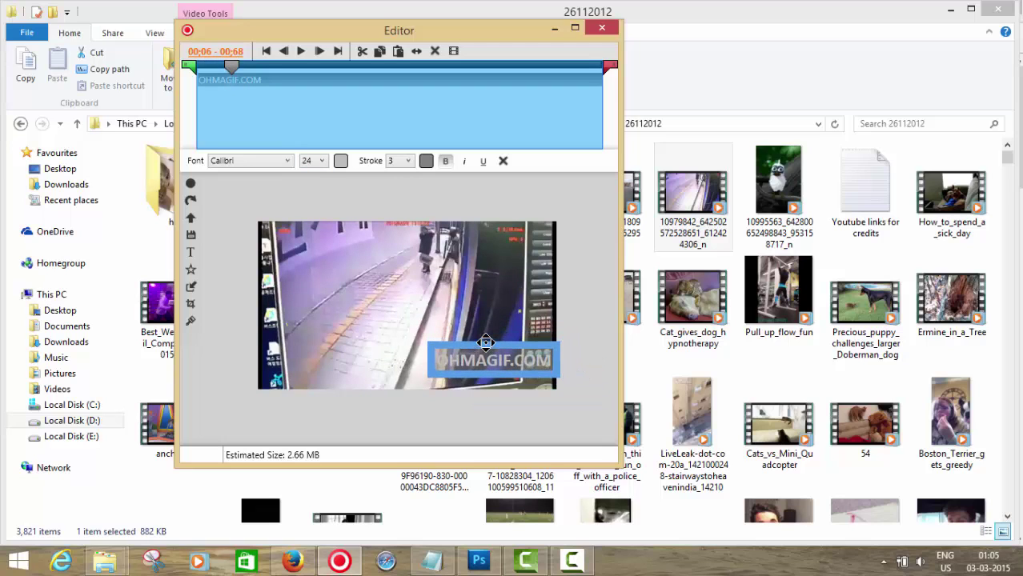
# - Set the caption's font size to 14 and its text colour to white
pyautogui.click(322, 165)
pyautogui.scroll(3, 319, 186)
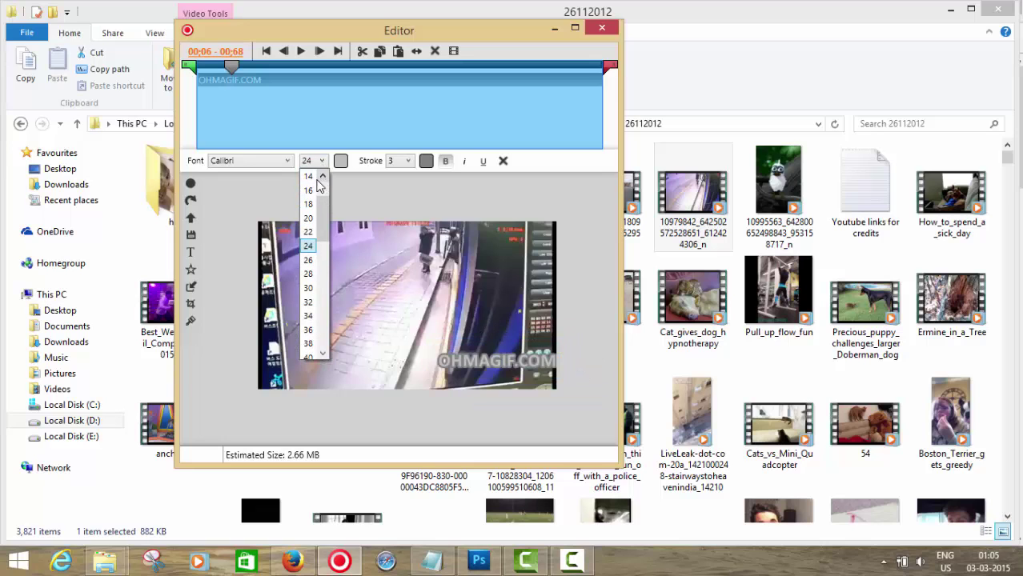
pyautogui.click(308, 175)
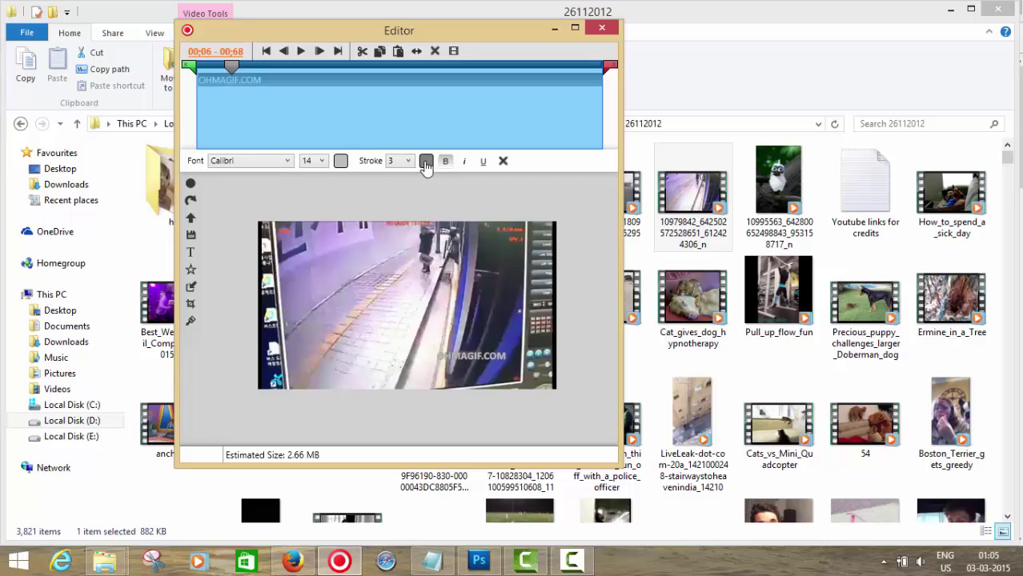
pyautogui.click(340, 161)
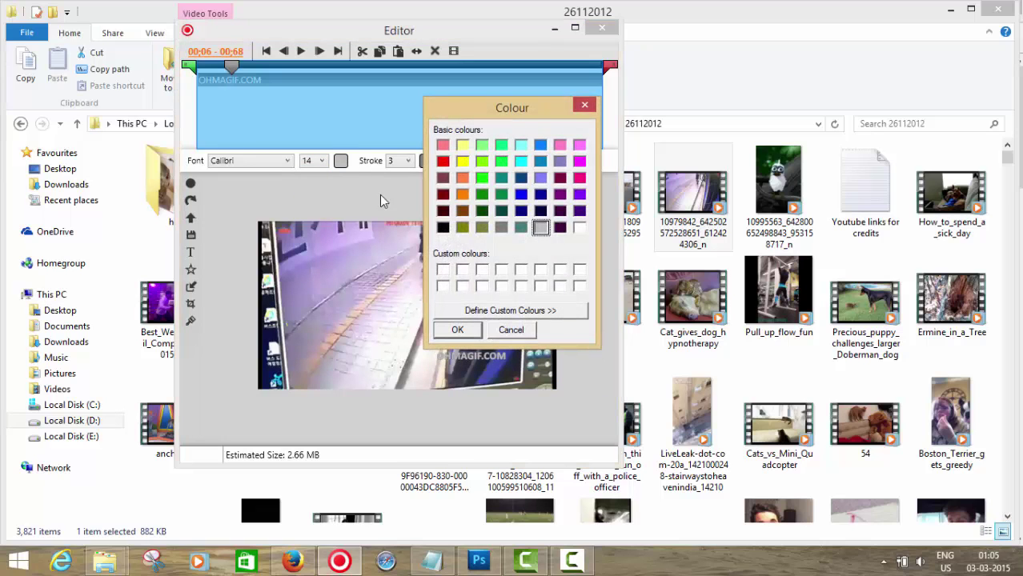
pyautogui.click(580, 227)
pyautogui.click(458, 331)
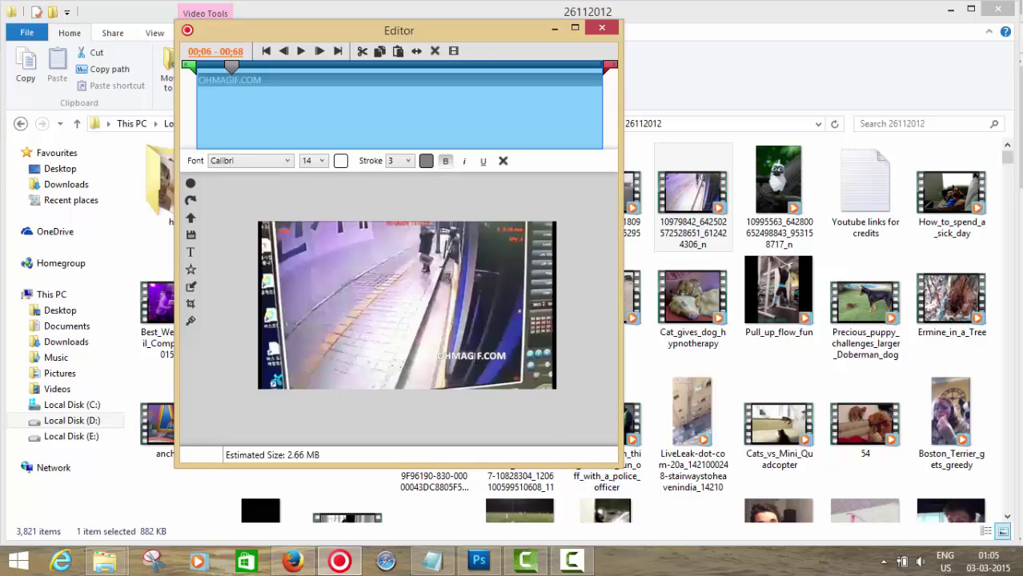
# - Reposition the OHMAGIF.COM caption just inside the lower-right corner of the picture
pyautogui.moveTo(485, 364); pyautogui.dragTo(518, 367)
pyautogui.click(503, 331)
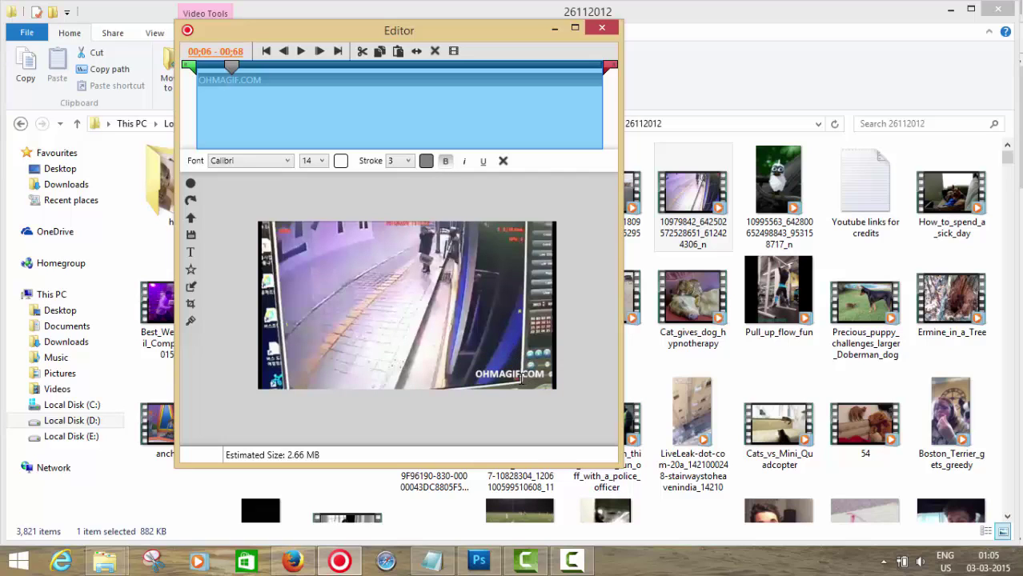
pyautogui.click(531, 360)
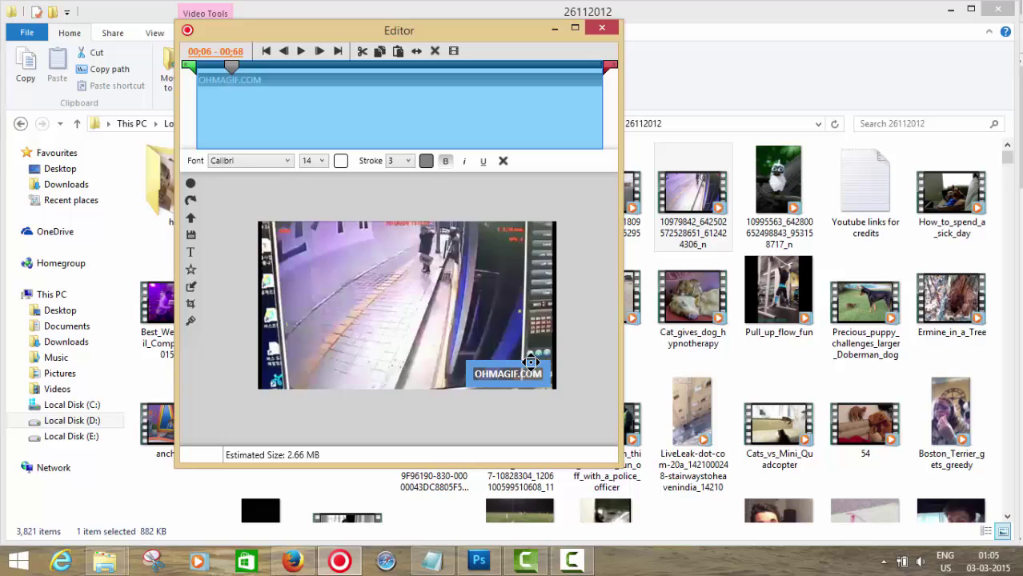
pyautogui.moveTo(532, 360); pyautogui.dragTo(530, 363)
pyautogui.click(528, 341)
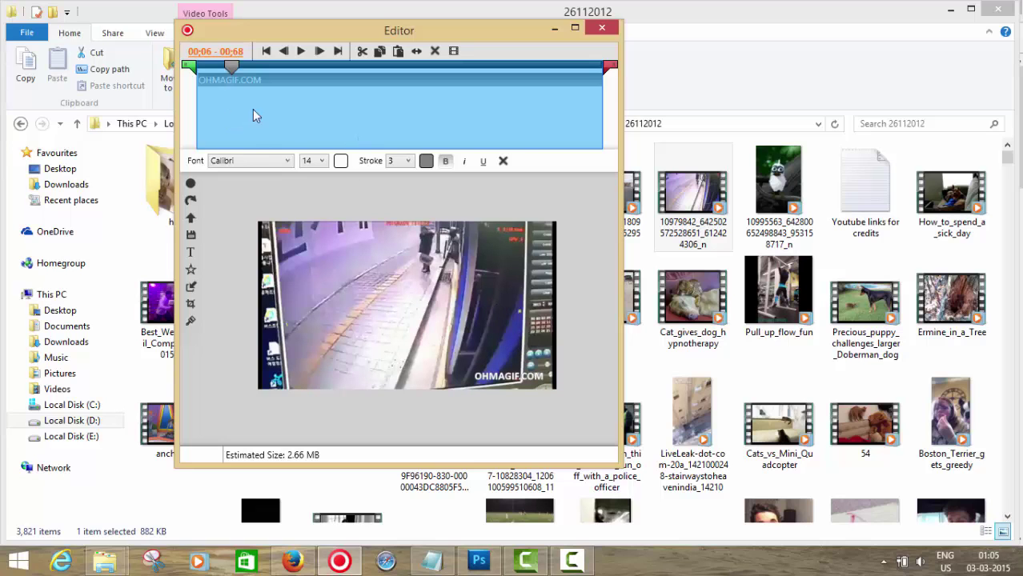
# - Play the captioned clip through and check how the watermark looks over the footage
pyautogui.moveTo(288, 92); pyautogui.dragTo(262, 98)
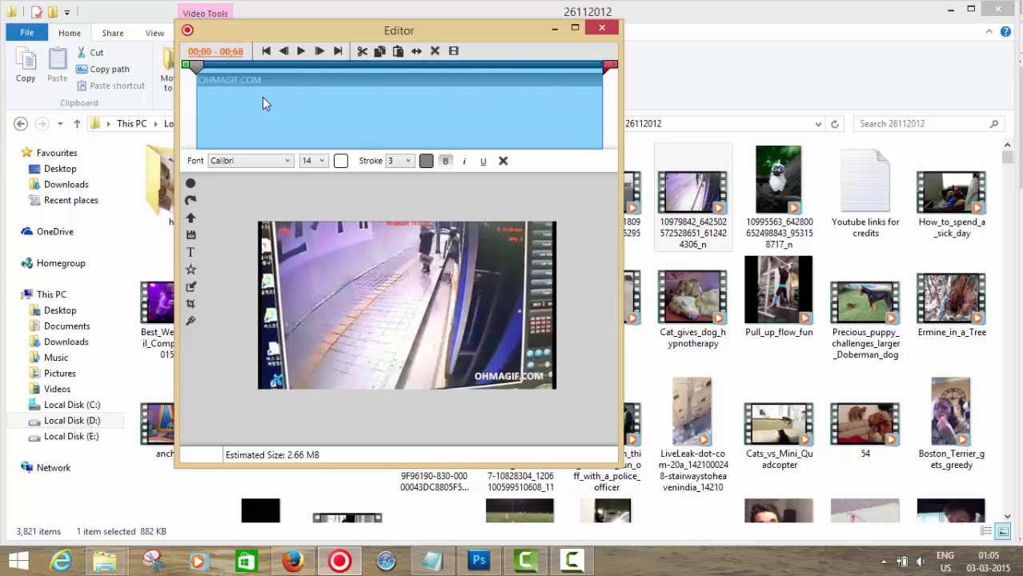
pyautogui.click(300, 52)
pyautogui.click(304, 56)
# - Save the clip as a GIF image named epic-couple-fail-caught-on-cctv-camera in the 26112012 folder
pyautogui.click(193, 235)
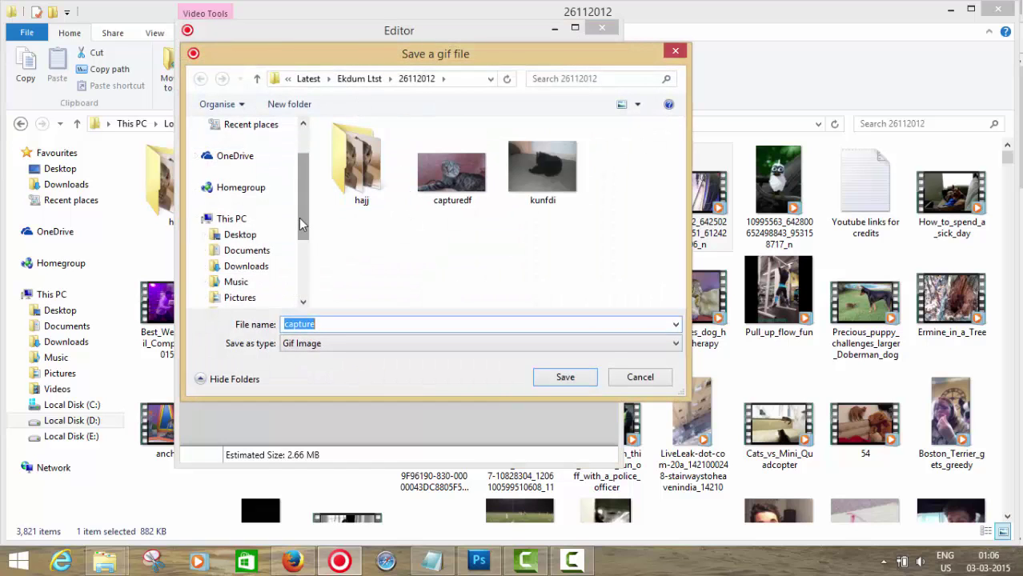
pyautogui.moveTo(300, 213); pyautogui.dragTo(298, 224)
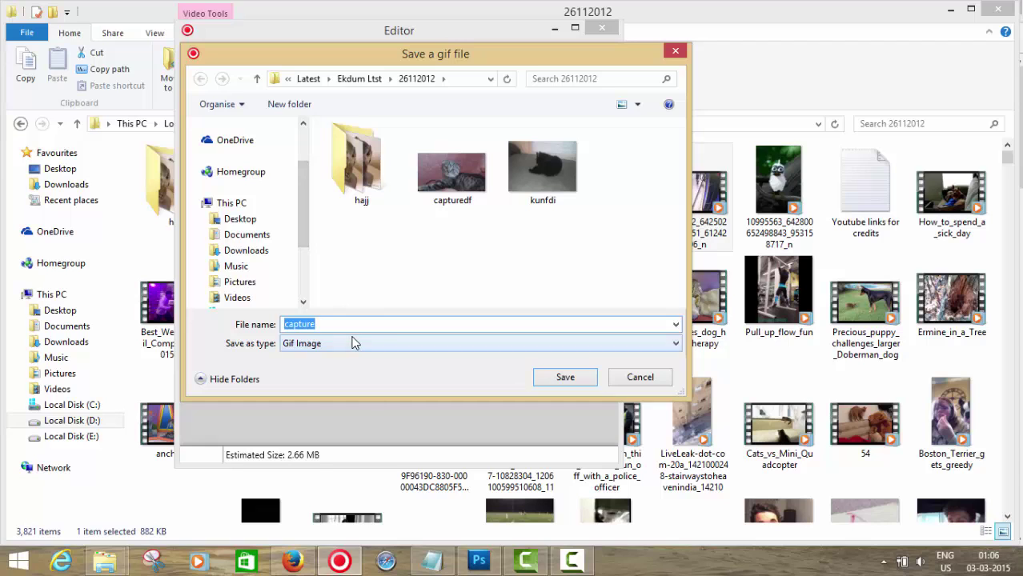
pyautogui.write('epic')
pyautogui.press('BackSpace')
pyautogui.press('BackSpace')
pyautogui.write('c-')
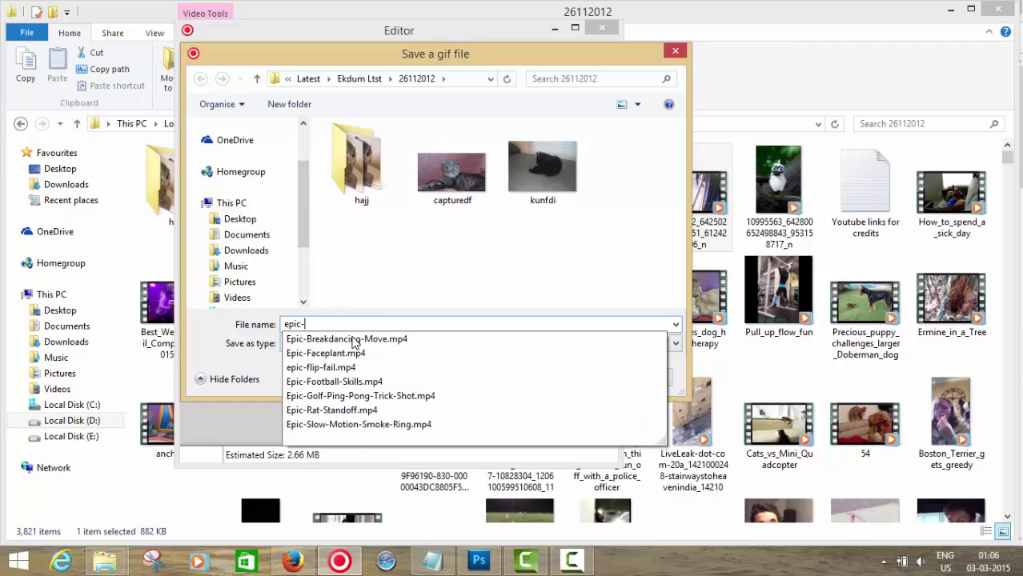
pyautogui.write('co')
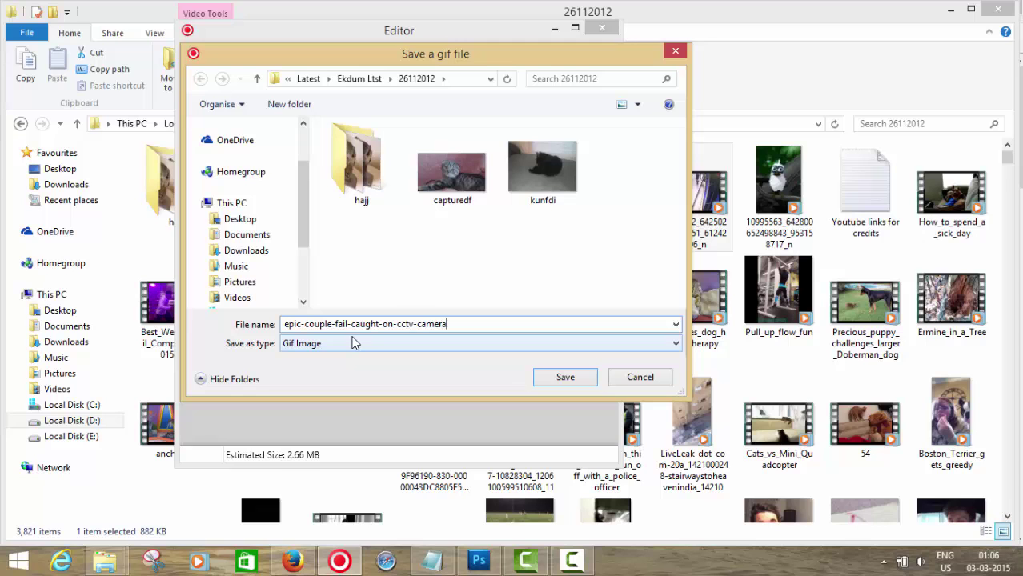
pyautogui.press('Return')
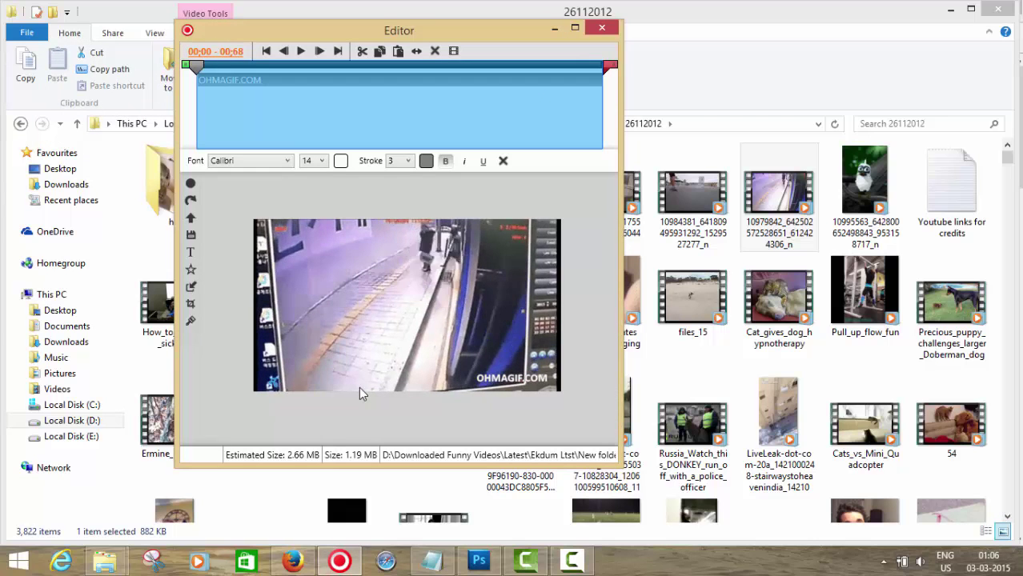
# - Close the editor, view the saved epic-couple-fail-caught-on-cctv-camera GIF from the folder, and close its preview
pyautogui.click(602, 28)
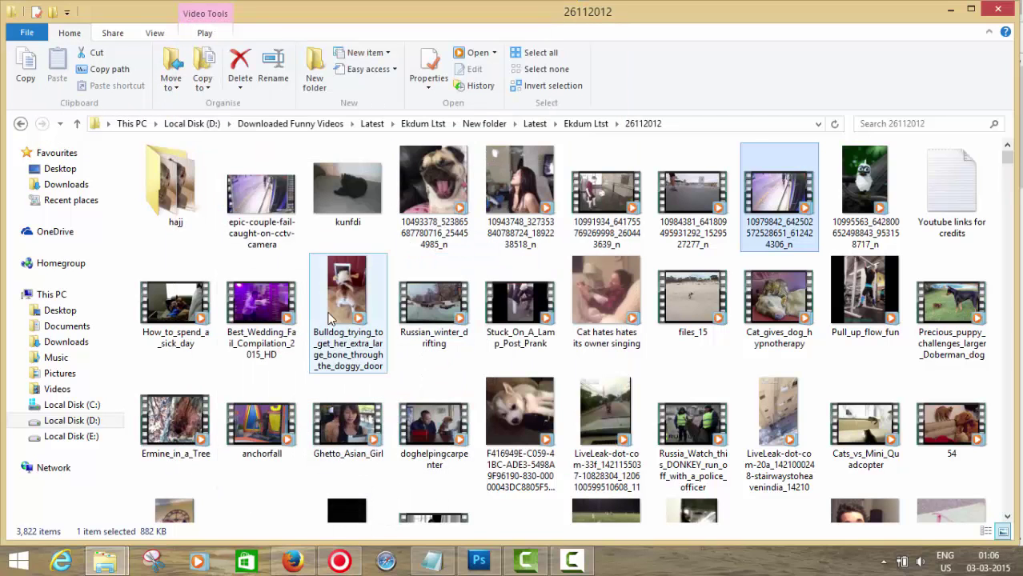
pyautogui.doubleClick(254, 230)
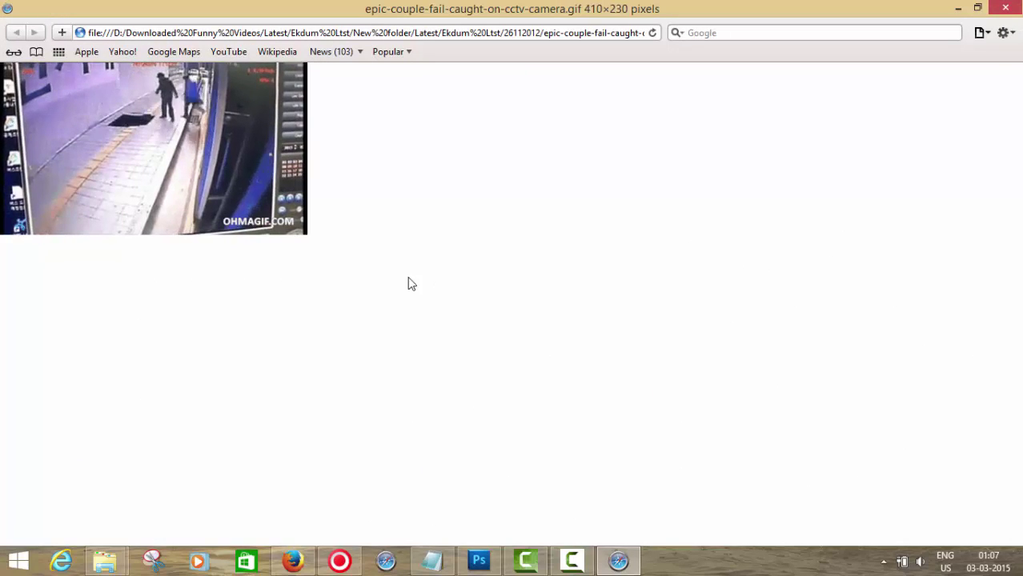
pyautogui.click(1009, 8)
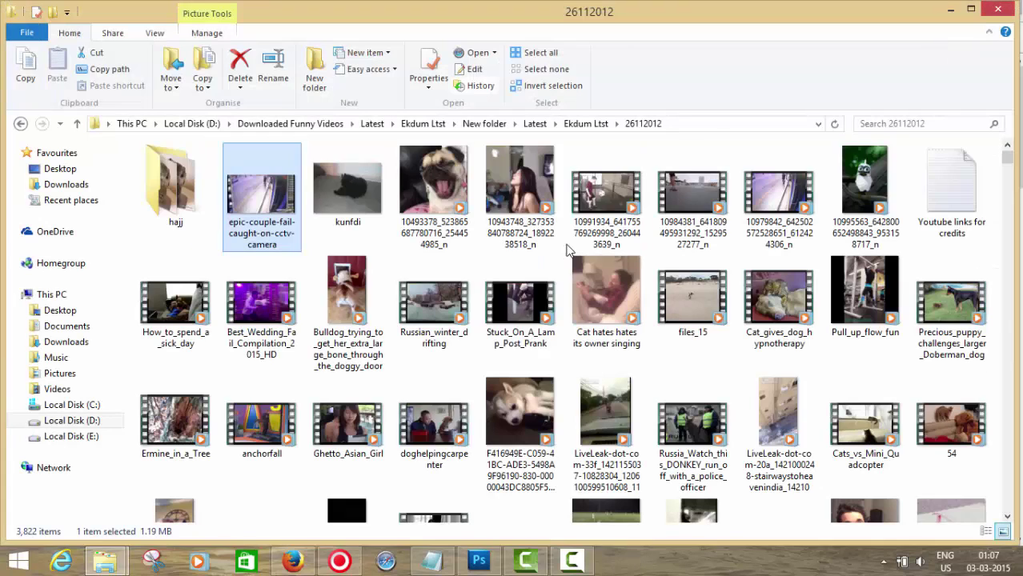
# - Switch to Photoshop and open the 1H8tl5t GIF from the Gifs before photoshop folder
pyautogui.click(478, 561)
pyautogui.click(44, 12)
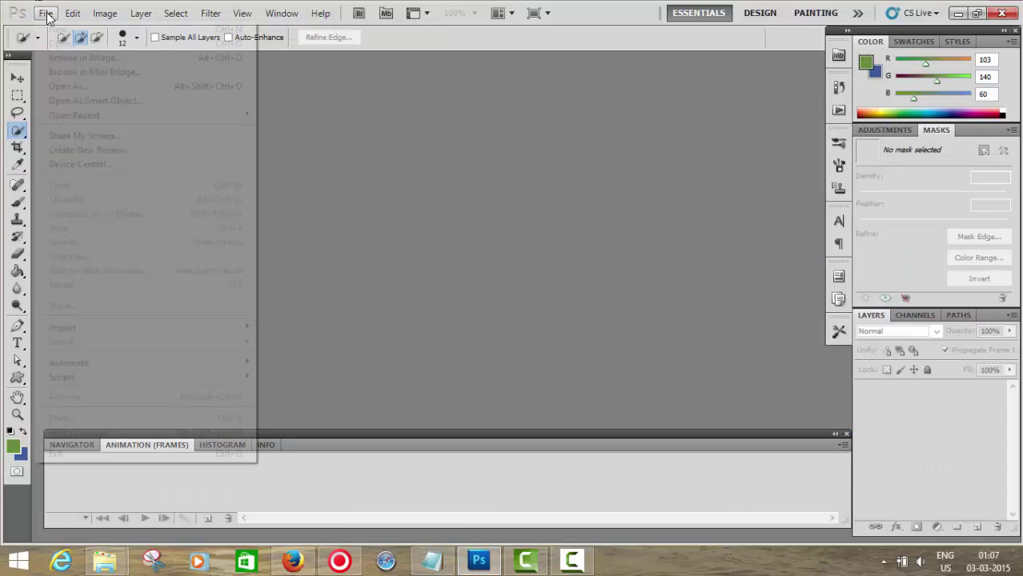
pyautogui.click(62, 47)
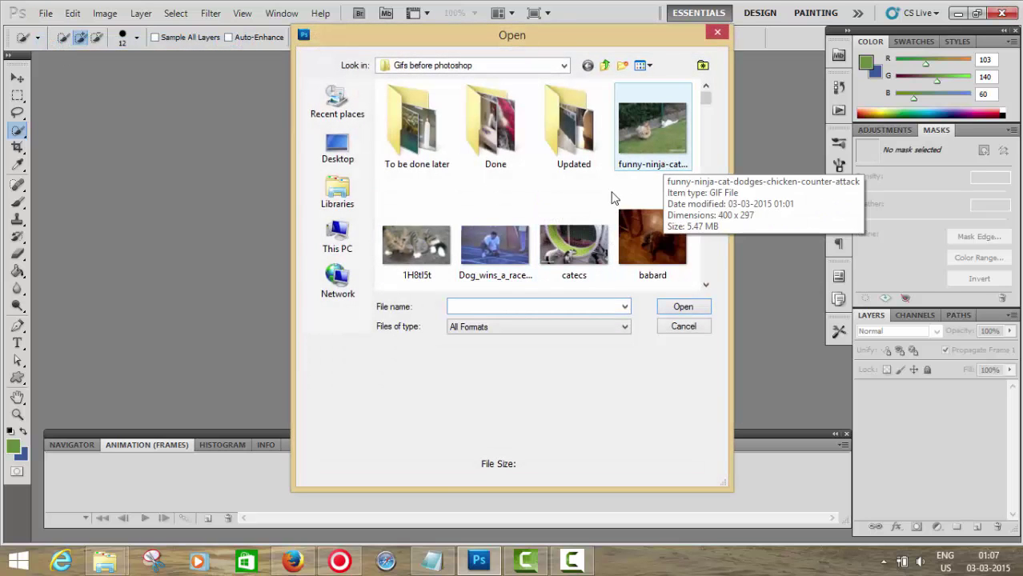
pyautogui.doubleClick(408, 258)
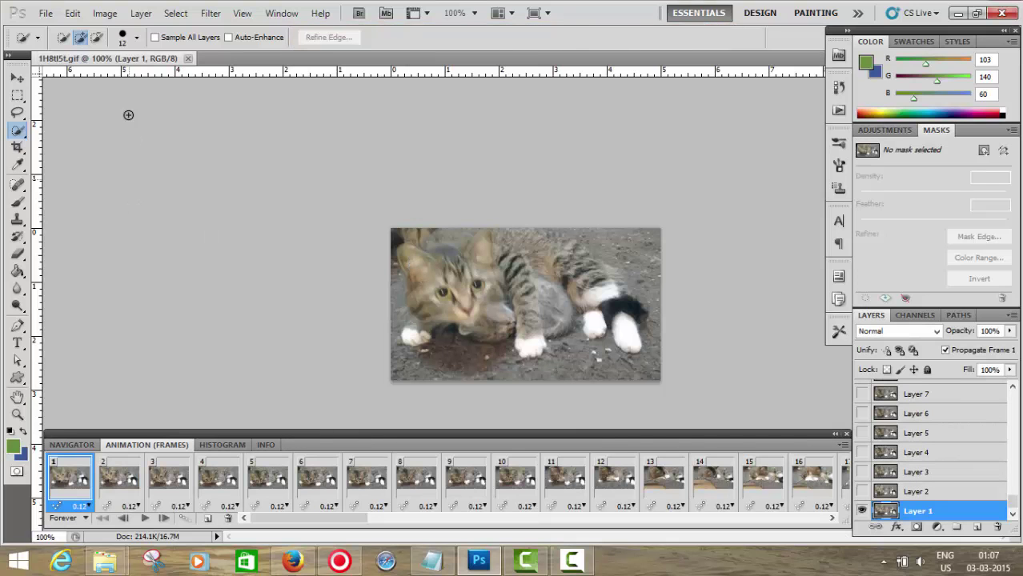
# - Play the cat GIF's animation, stop it, and select its first frame
pyautogui.click(144, 520)
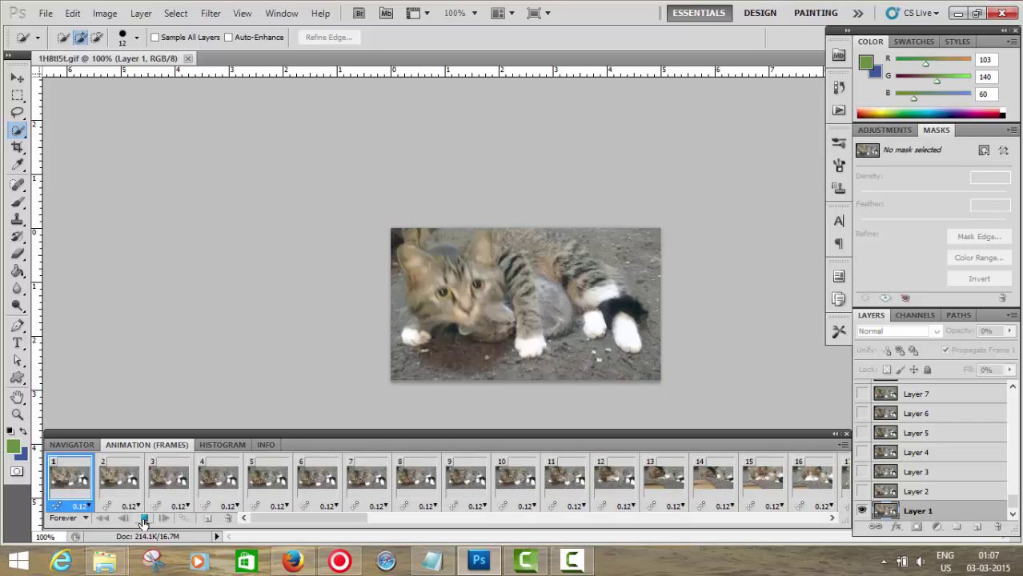
pyautogui.click(144, 519)
pyautogui.click(64, 485)
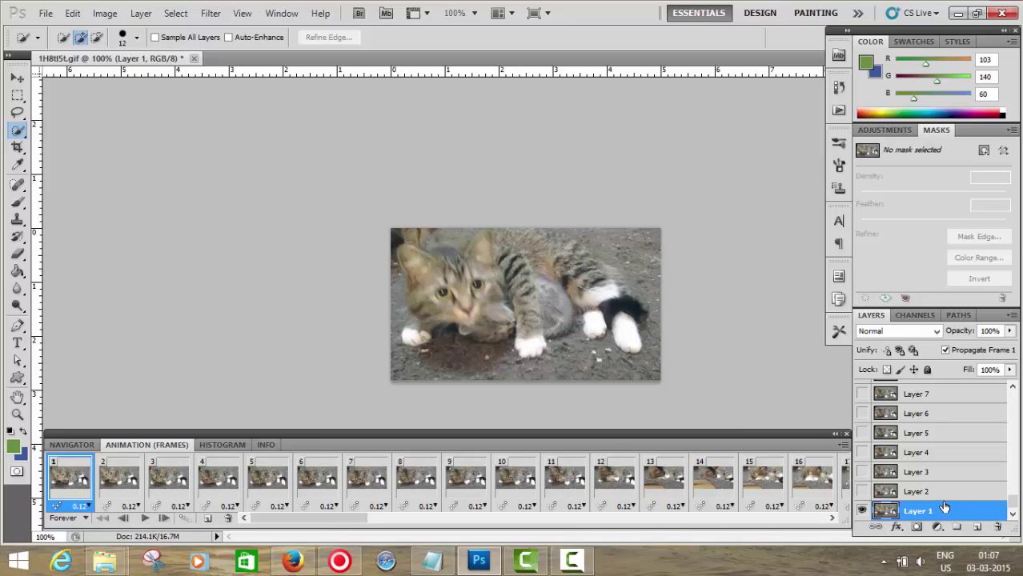
pyautogui.click(46, 13)
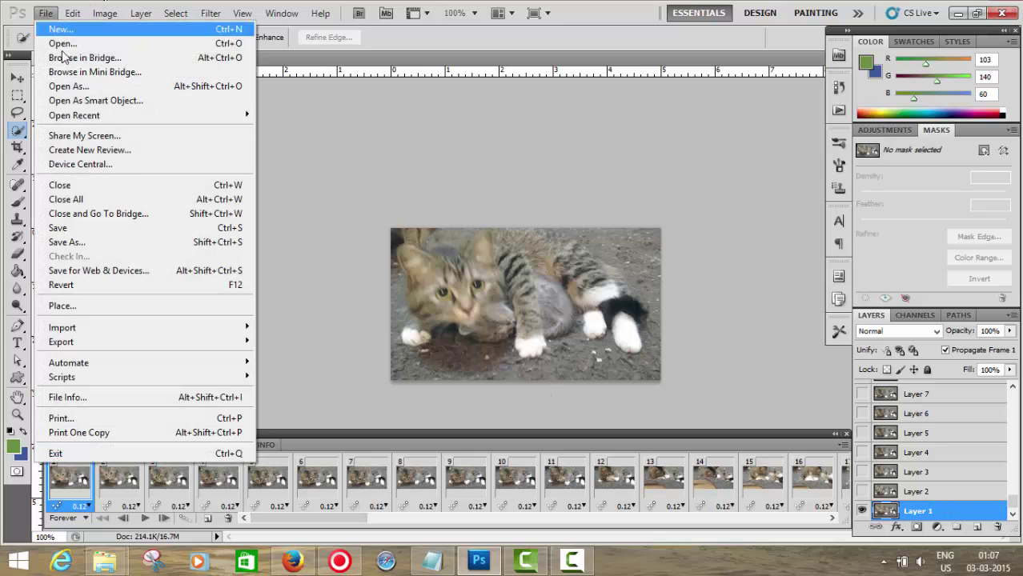
pyautogui.click(67, 44)
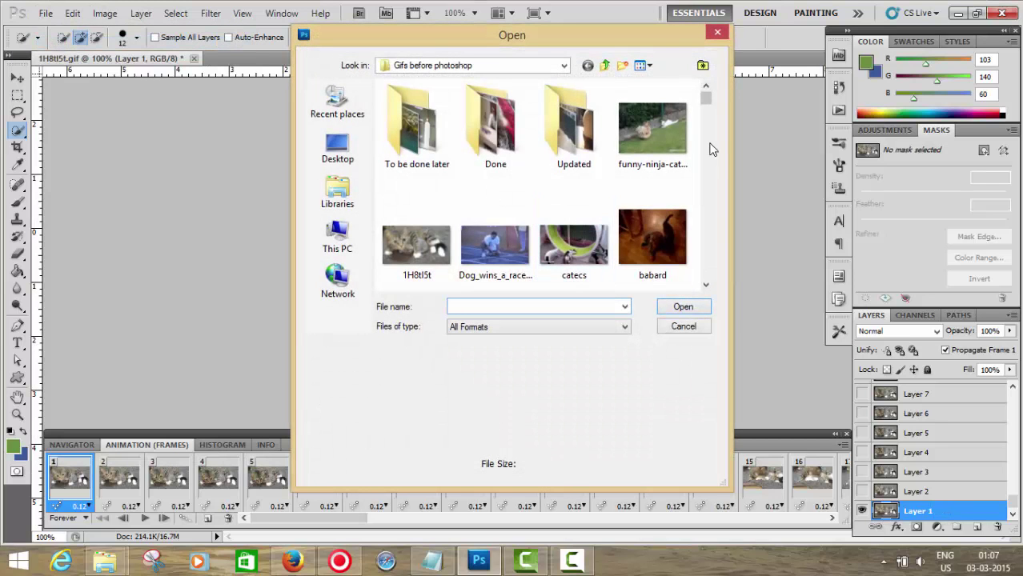
pyautogui.click(603, 67)
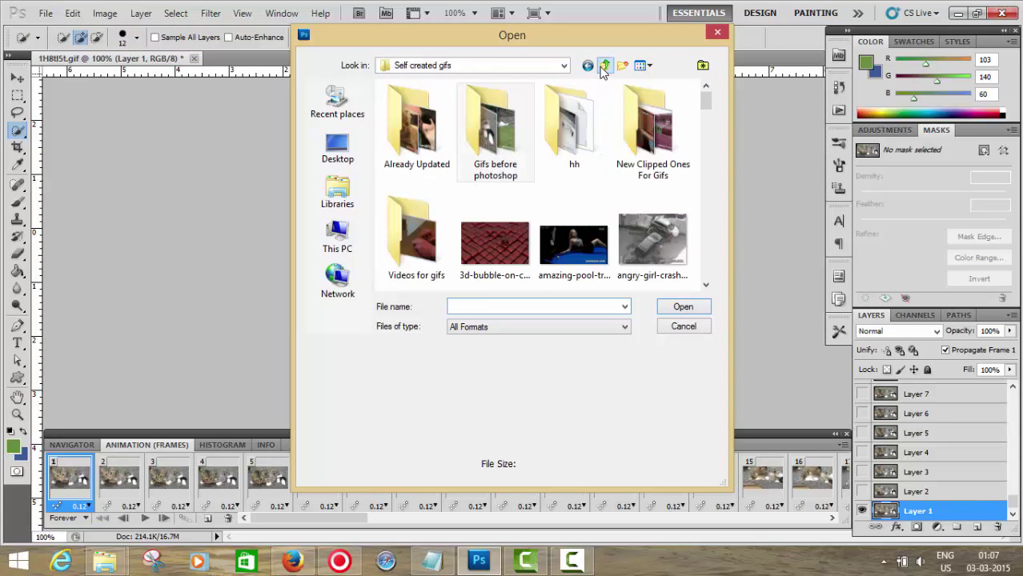
pyautogui.click(717, 32)
pyautogui.click(46, 12)
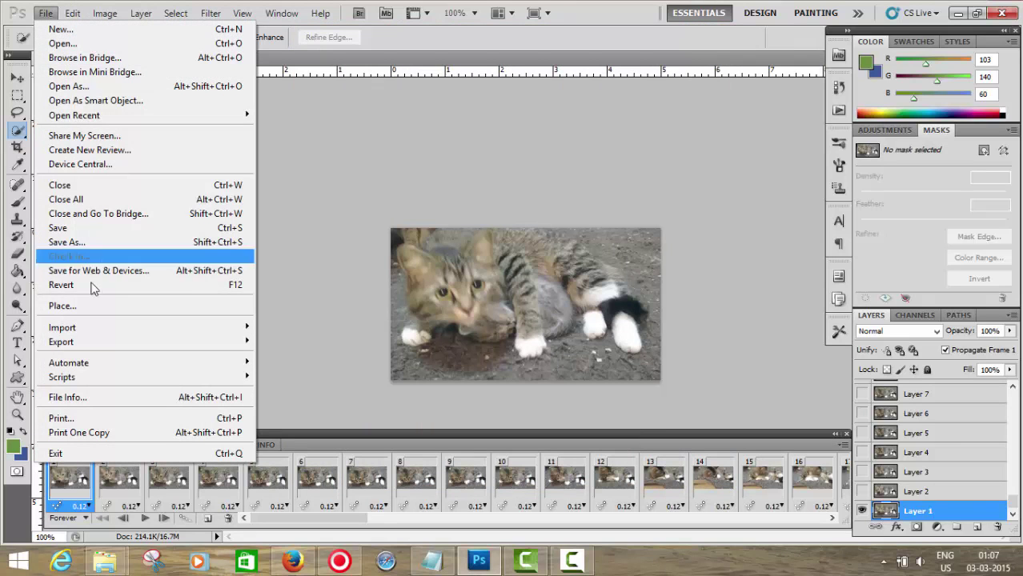
pyautogui.click(45, 13)
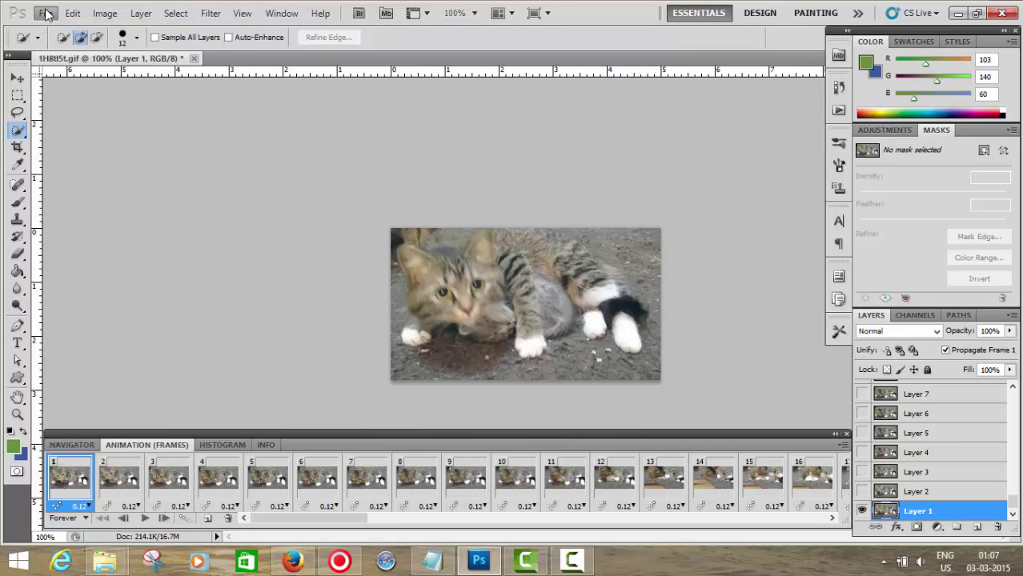
# - Place the aohmagifwatermark image from the Self created gifs folder into the cat GIF
pyautogui.click(45, 13)
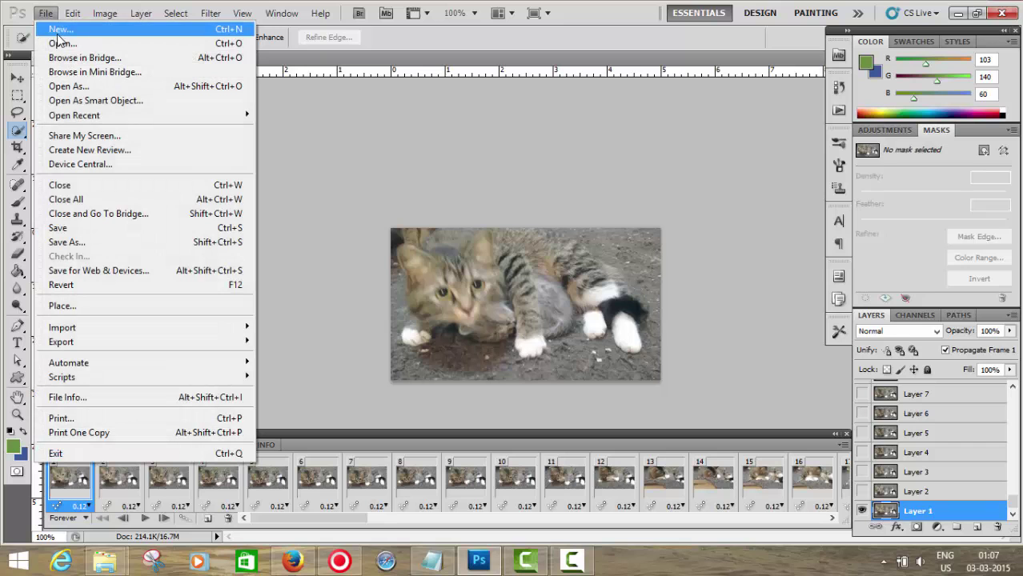
pyautogui.click(89, 306)
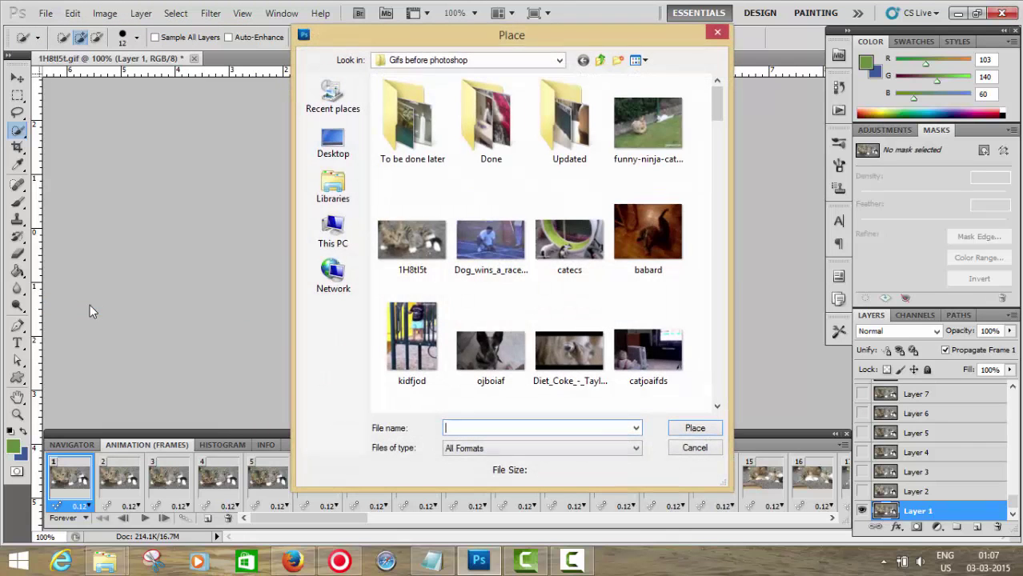
pyautogui.click(599, 60)
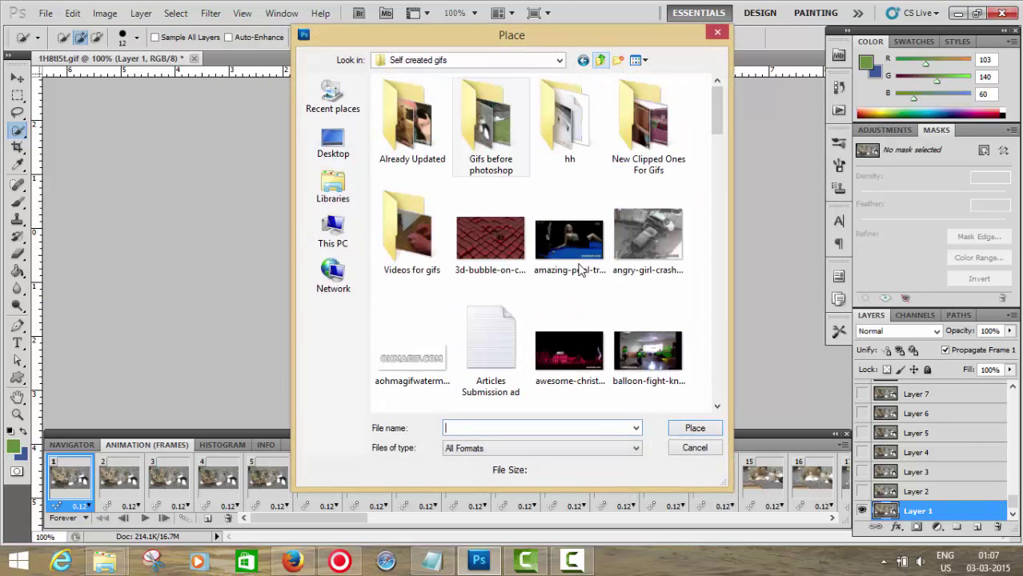
pyautogui.doubleClick(409, 363)
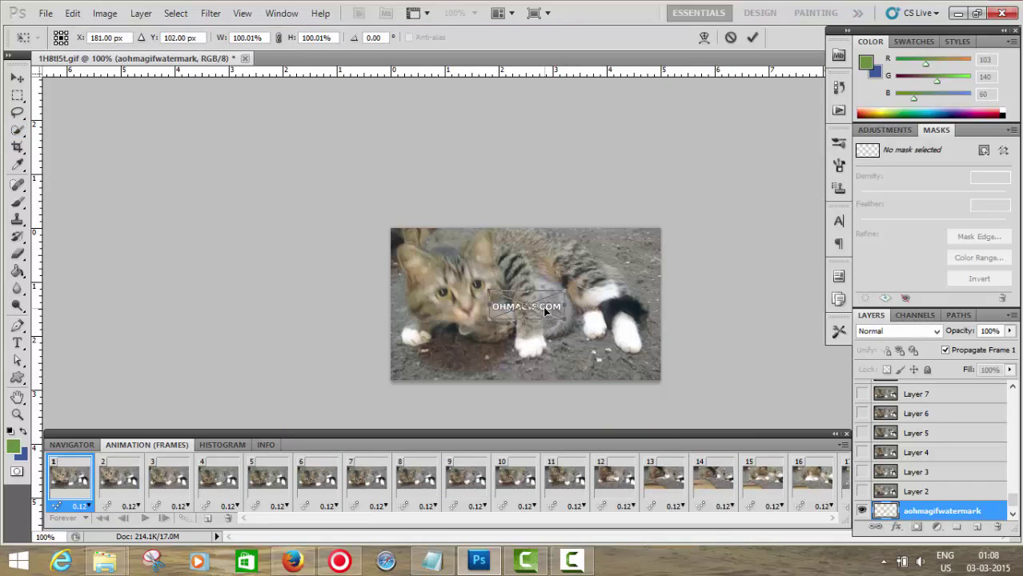
# - Narrow the watermark to about 87% width, place it, and move it into the lower-right corner of the image
pyautogui.moveTo(547, 319); pyautogui.dragTo(621, 387)
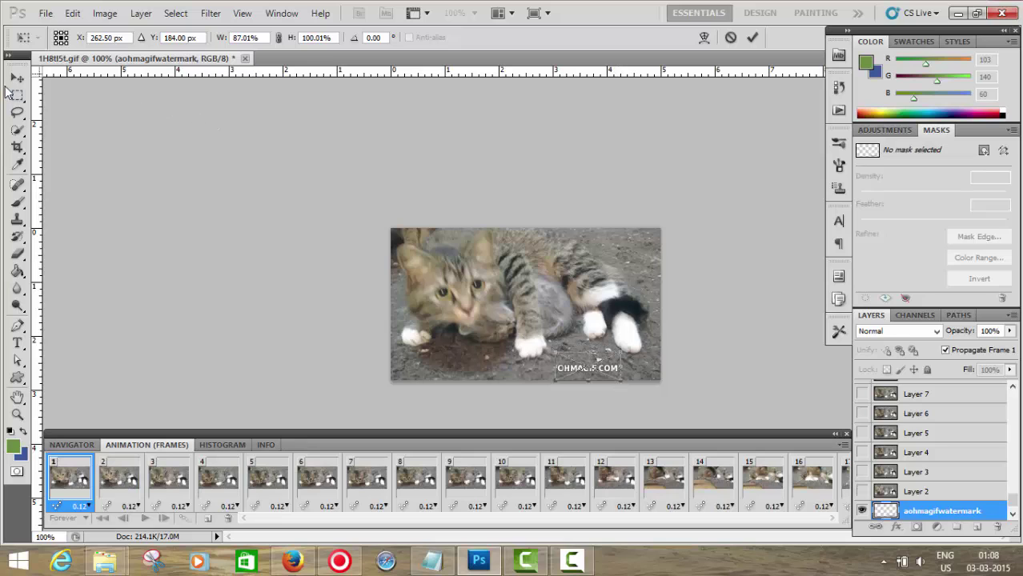
pyautogui.click(17, 77)
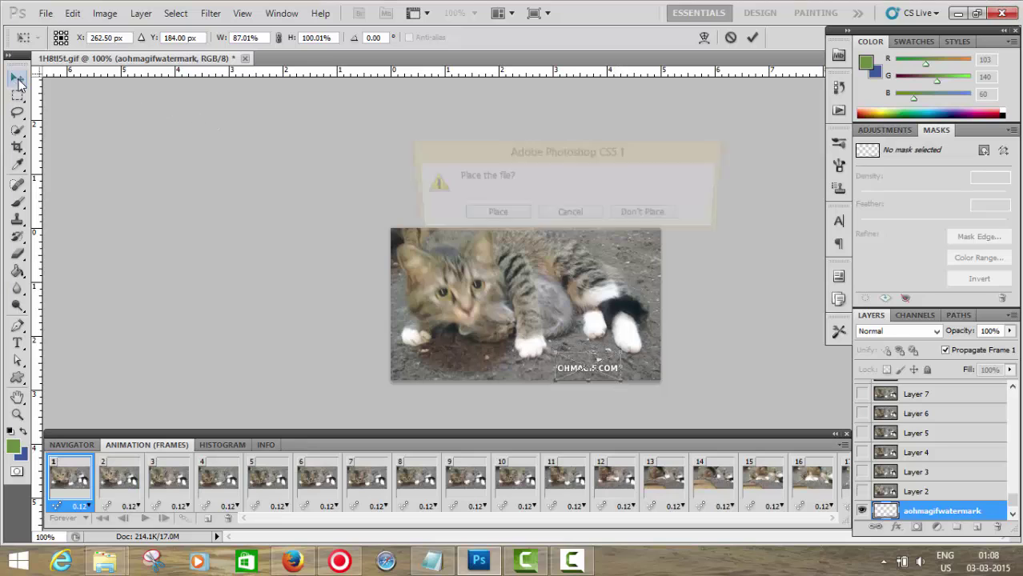
pyautogui.click(493, 214)
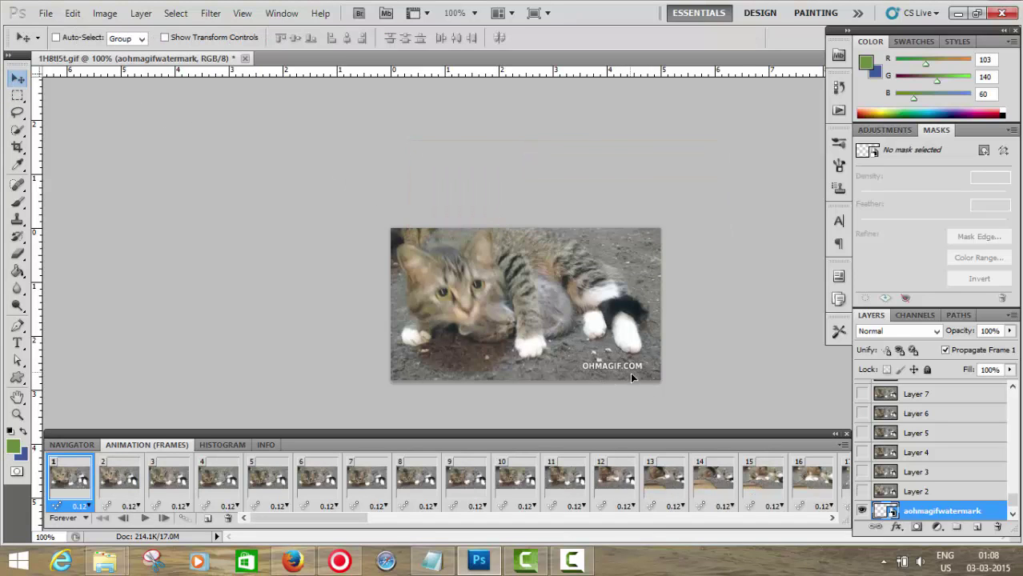
pyautogui.moveTo(631, 378)
pyautogui.mouseDown()
pyautogui.moveTo(652, 383)
pyautogui.moveTo(637, 379)
pyautogui.mouseUp()
# - Move the aohmagifwatermark layer to the top of the layer stack, above Layer 80, and play the animation to check the watermark
pyautogui.click(1013, 513)
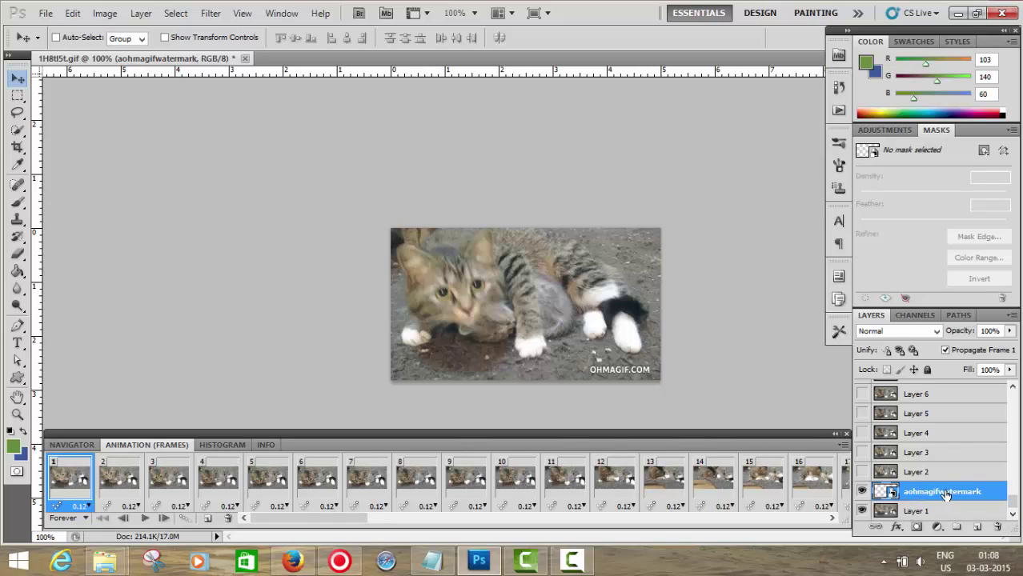
pyautogui.moveTo(947, 492); pyautogui.dragTo(954, 388)
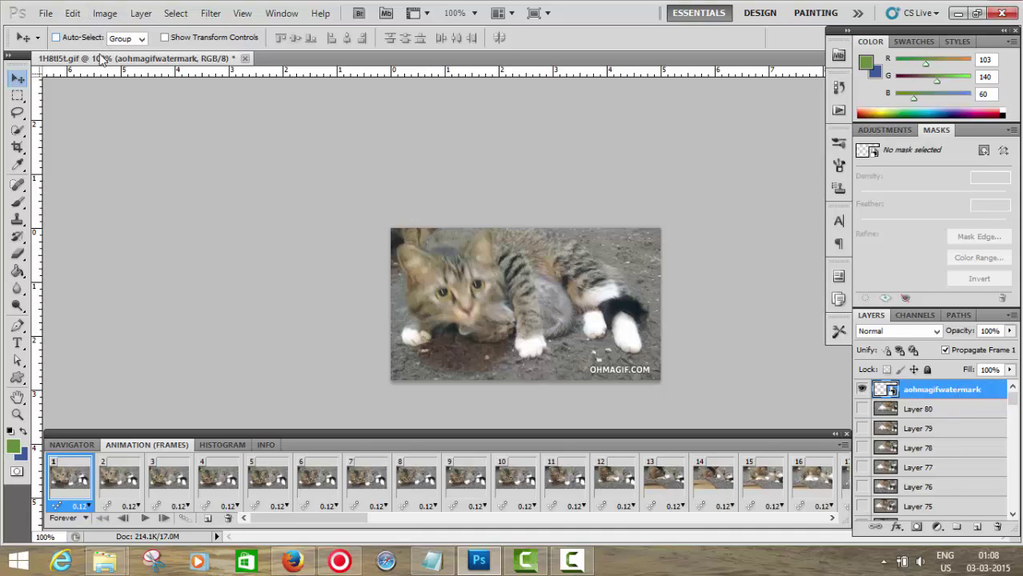
pyautogui.click(144, 518)
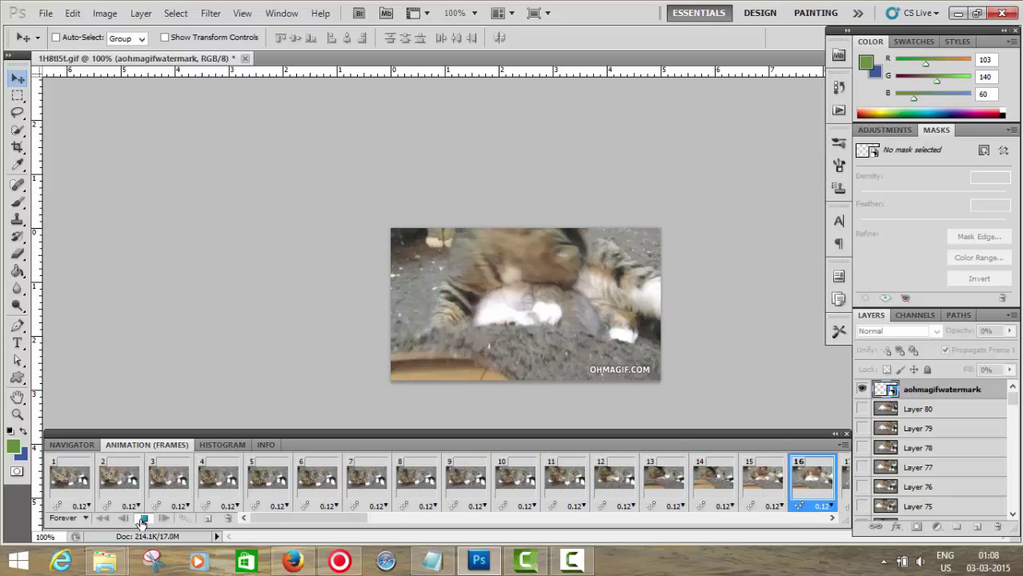
pyautogui.click(144, 518)
# - Open Save for Web & Devices and try the Selective and Restrictive color reductions, returning to Adaptive with the GIF format
pyautogui.click(47, 14)
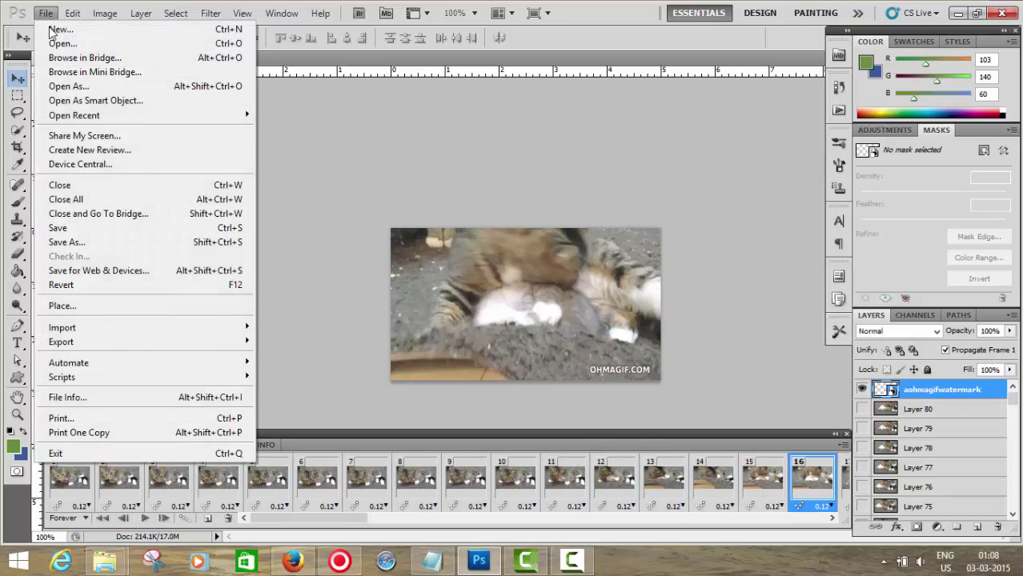
pyautogui.click(105, 272)
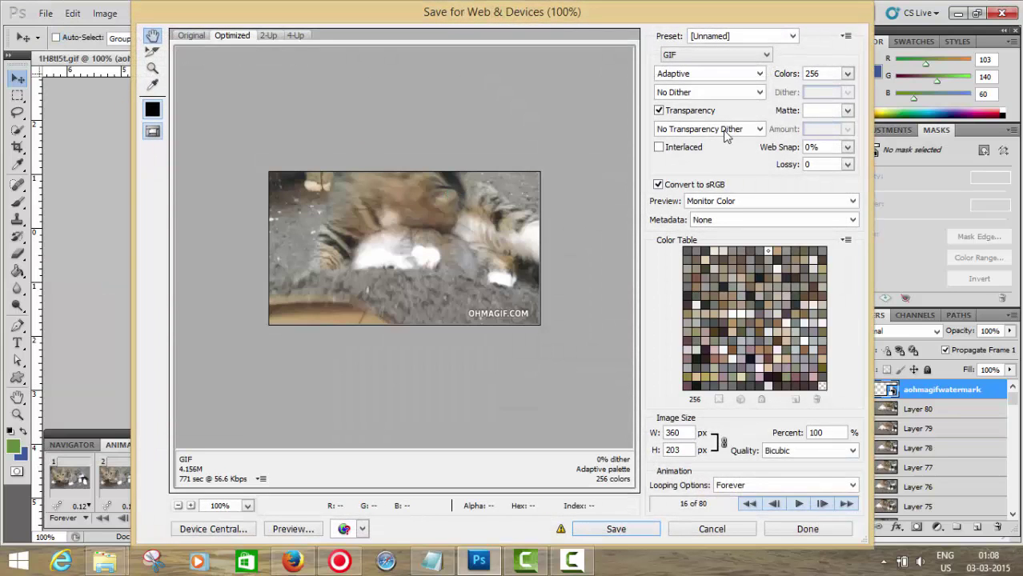
pyautogui.click(718, 76)
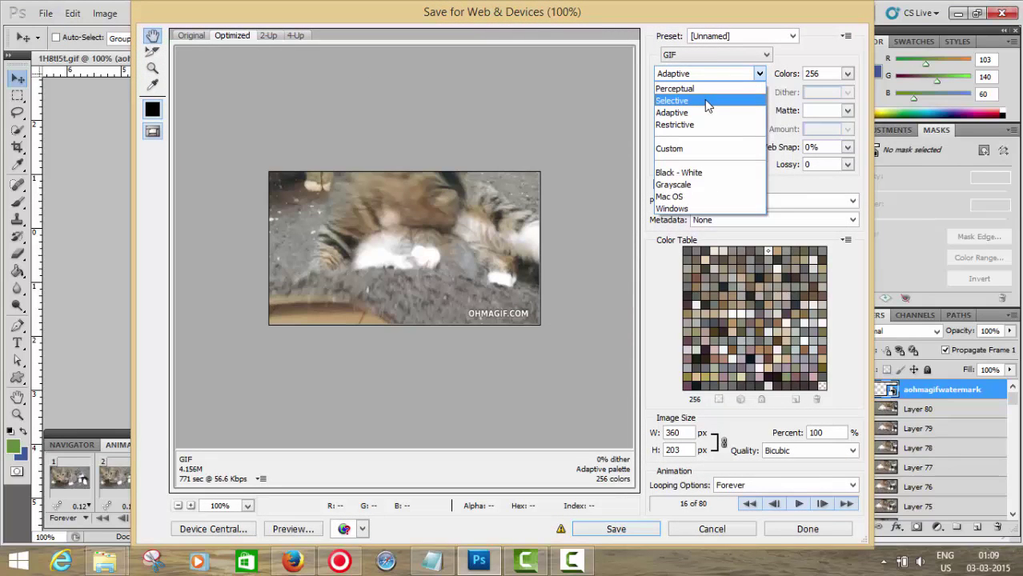
pyautogui.click(707, 102)
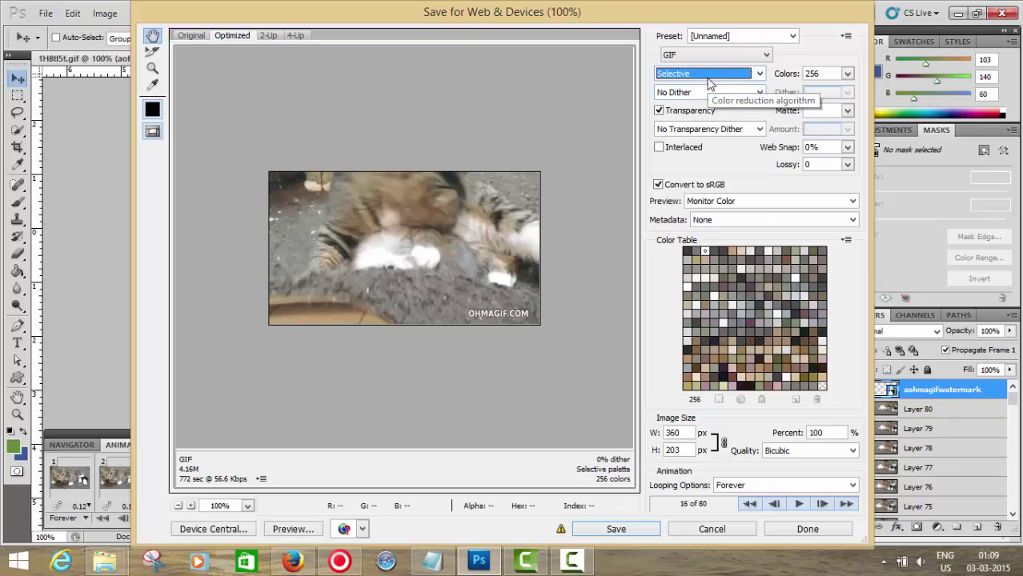
pyautogui.click(708, 78)
pyautogui.click(705, 125)
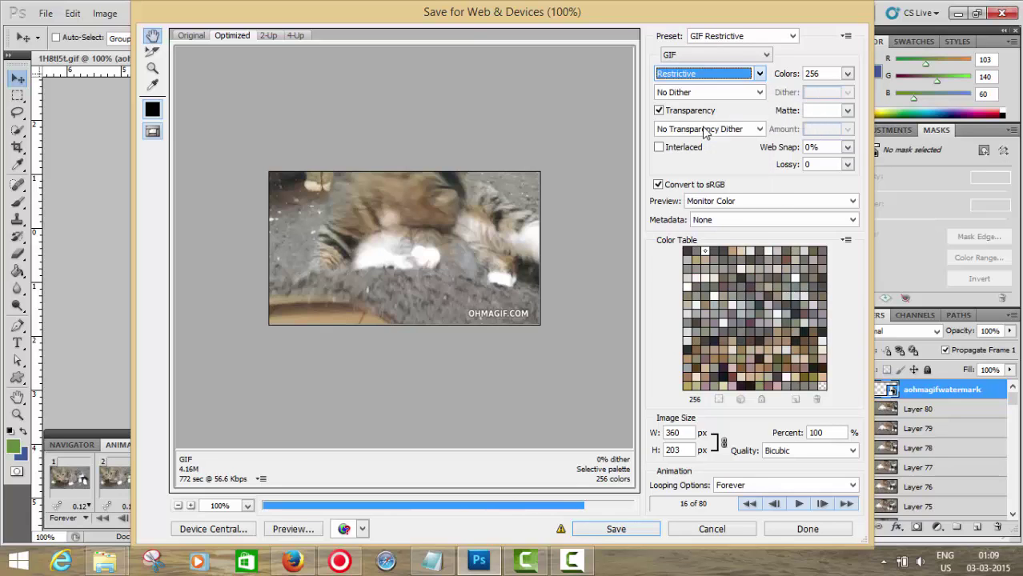
pyautogui.click(714, 75)
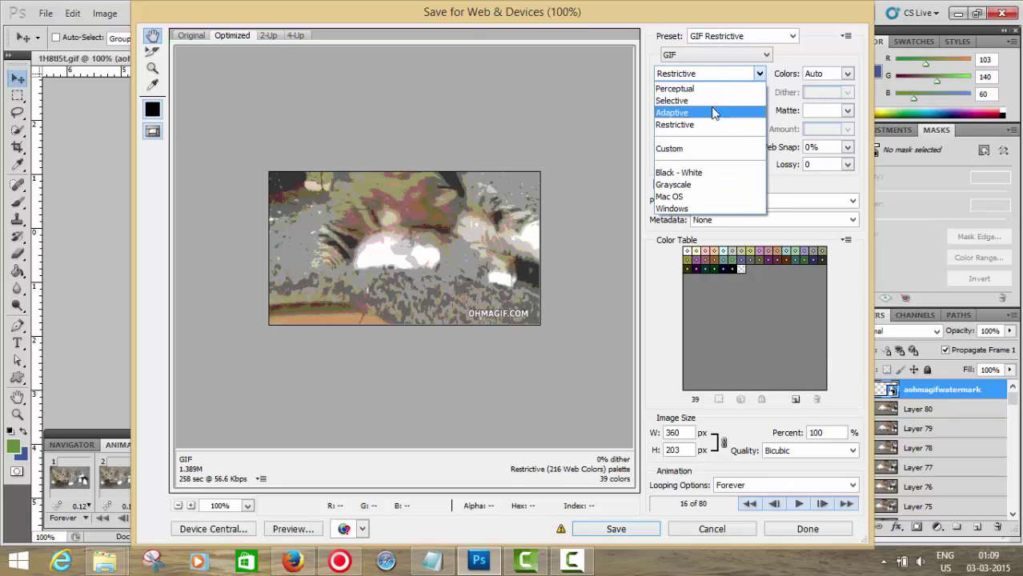
pyautogui.click(712, 112)
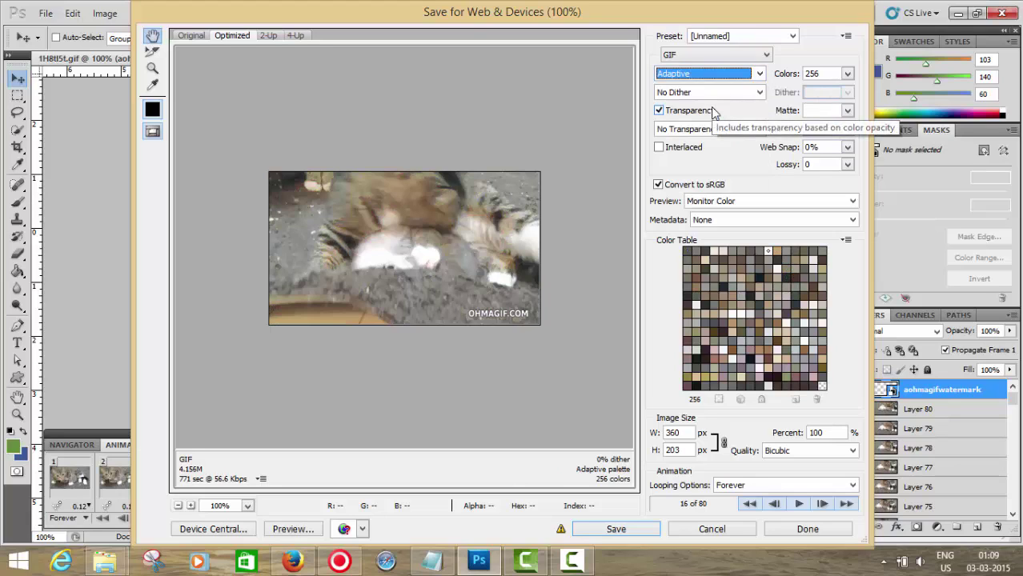
pyautogui.click(690, 54)
pyautogui.click(690, 54)
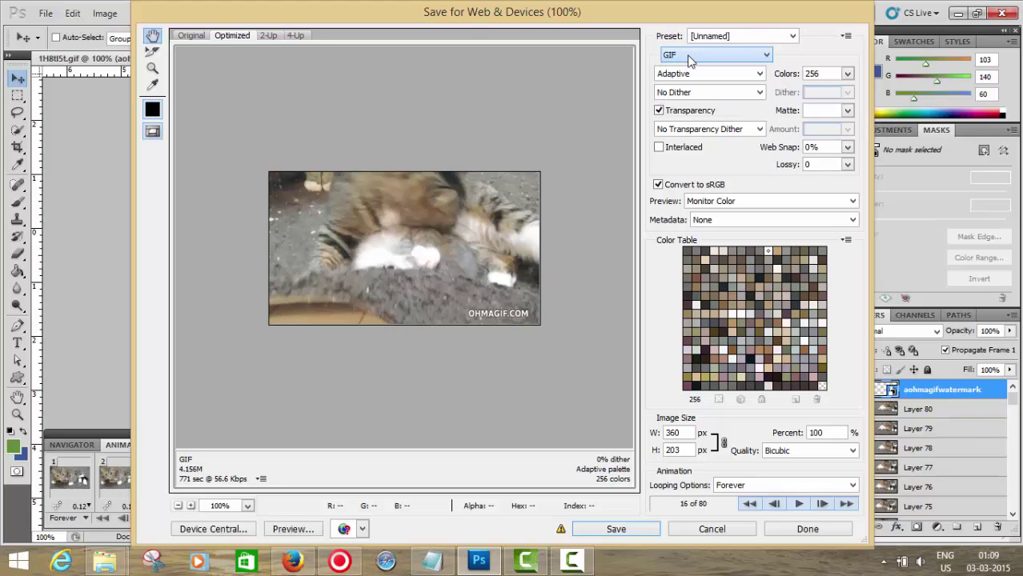
# - Try reducing the GIF's palette to 128 colors, and restore it to 256
pyautogui.click(846, 74)
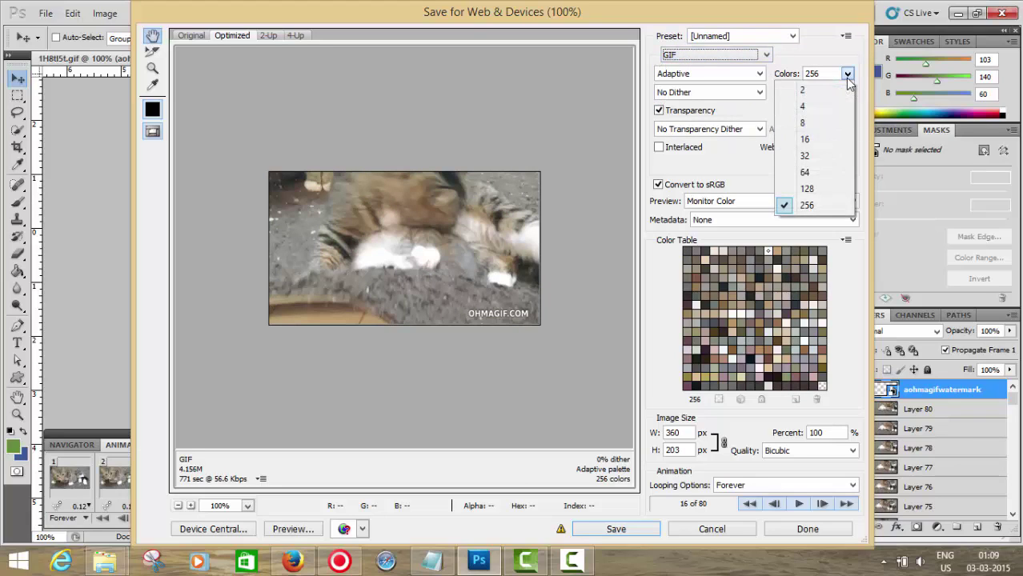
pyautogui.click(832, 189)
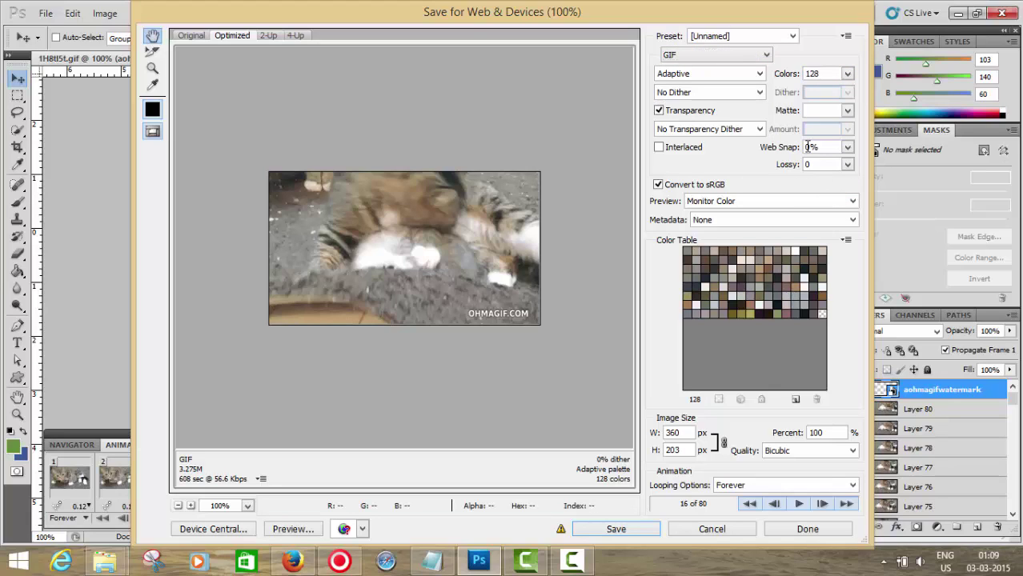
pyautogui.click(847, 74)
pyautogui.click(815, 204)
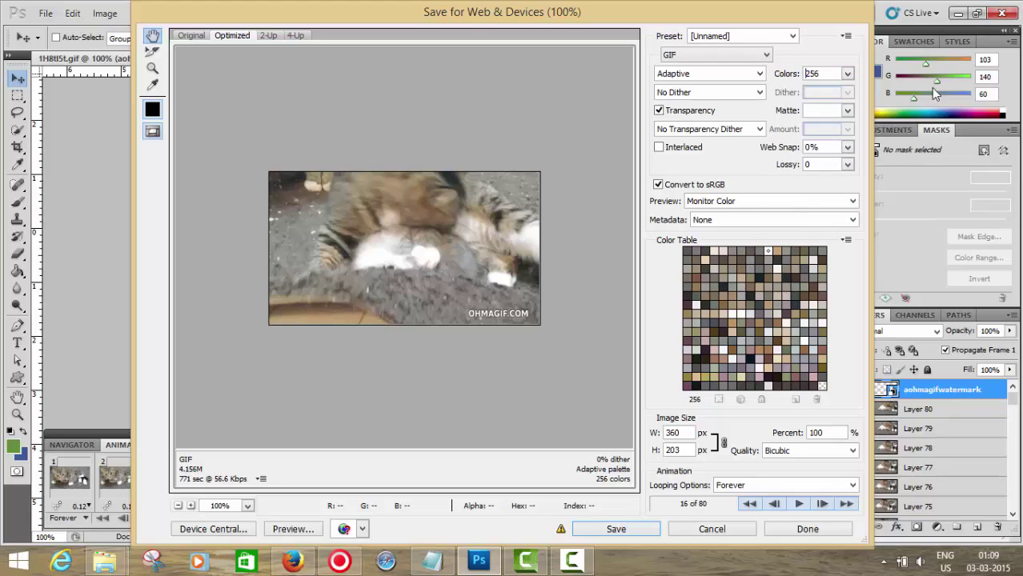
# - Set the GIF's colors to 128, and play and stop the export preview to check its quality
pyautogui.click(844, 74)
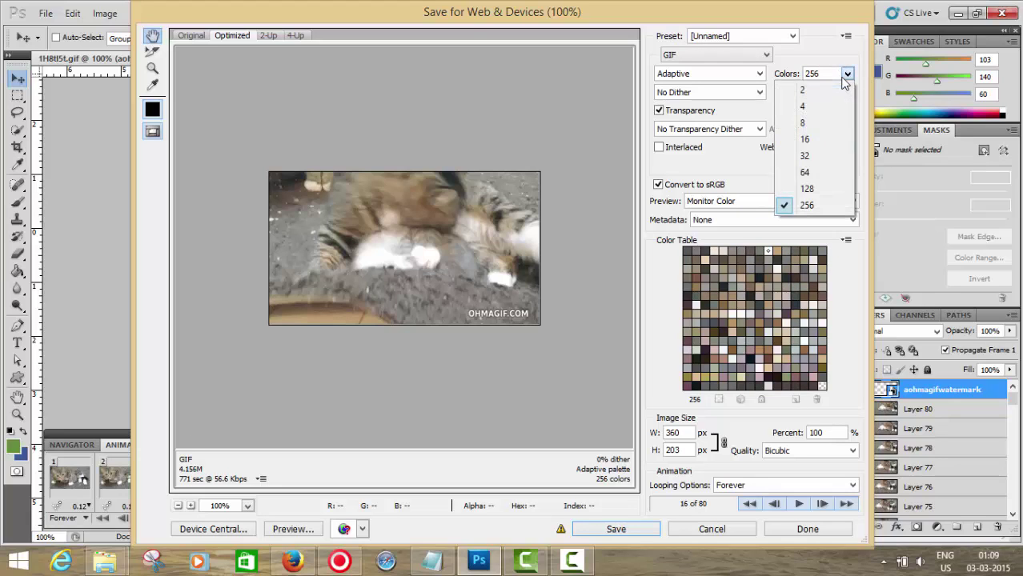
pyautogui.click(807, 188)
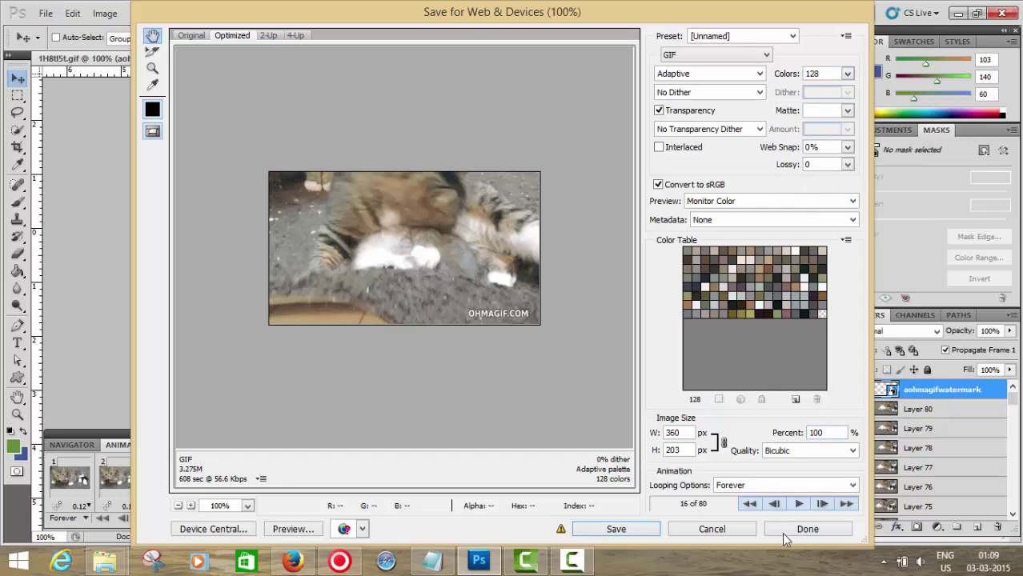
pyautogui.click(798, 504)
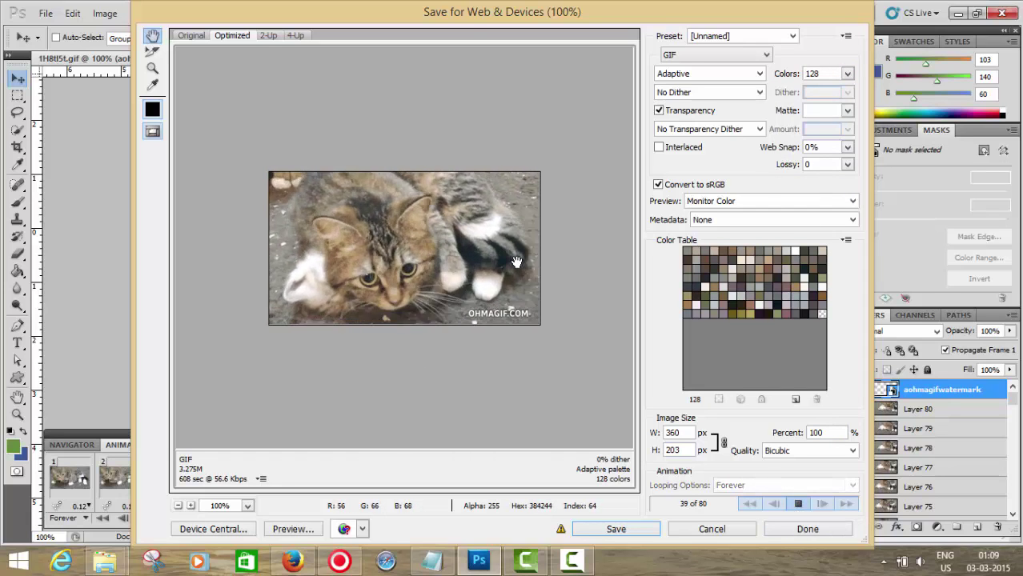
pyautogui.click(798, 505)
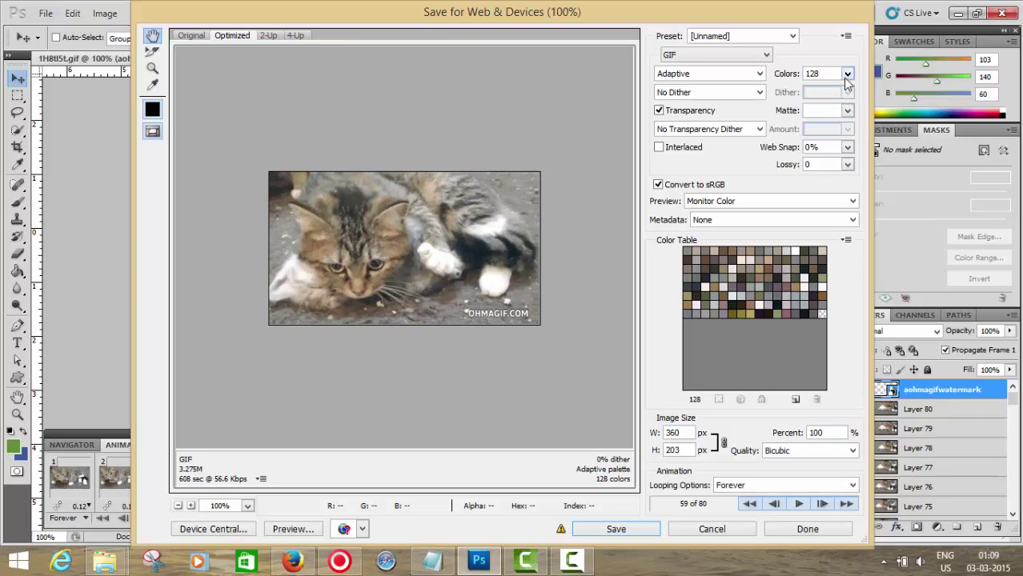
# - Reduce the GIF's palette to 64 colors, and play and stop the export preview
pyautogui.click(847, 74)
pyautogui.click(816, 173)
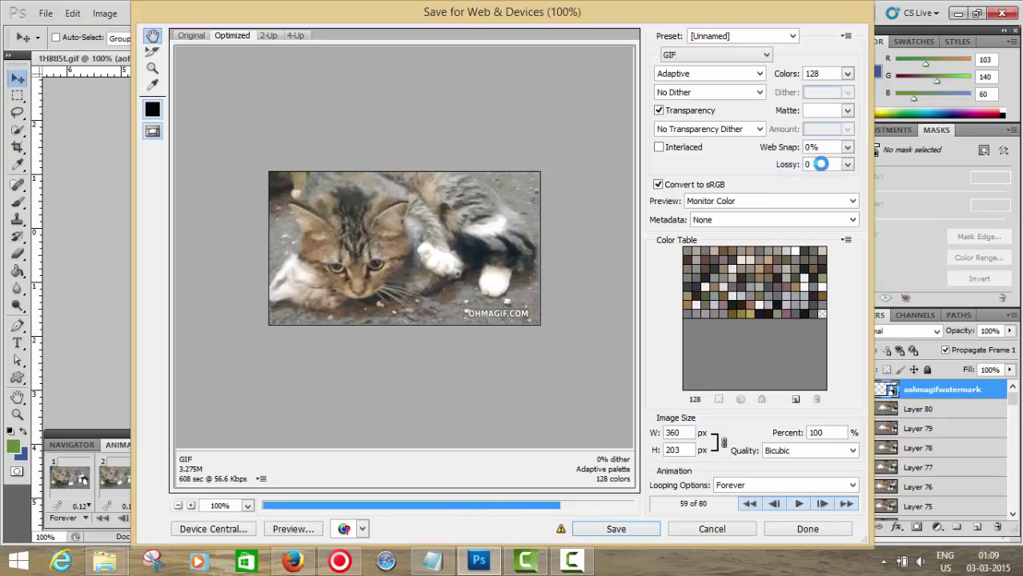
pyautogui.click(798, 504)
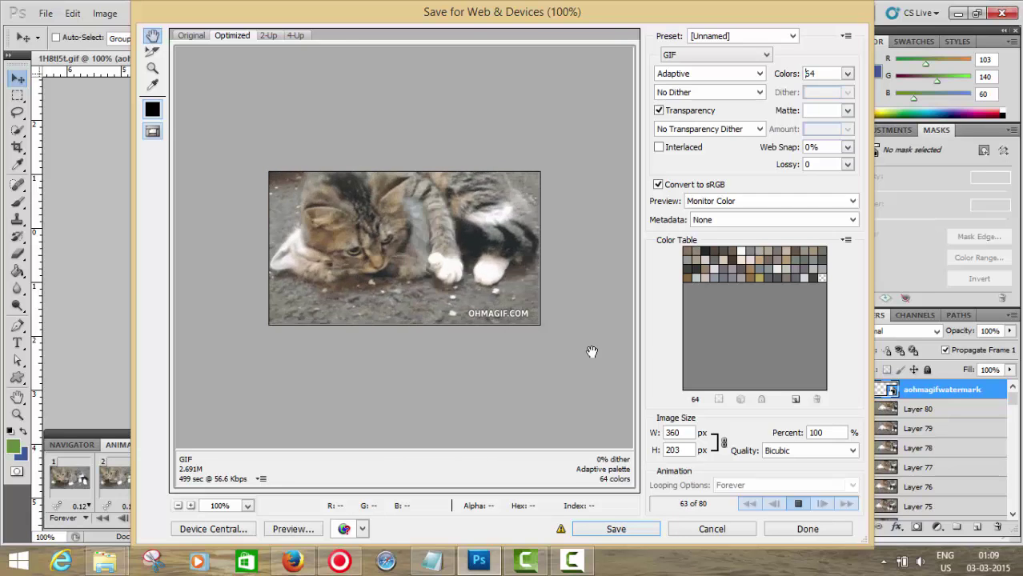
pyautogui.click(798, 503)
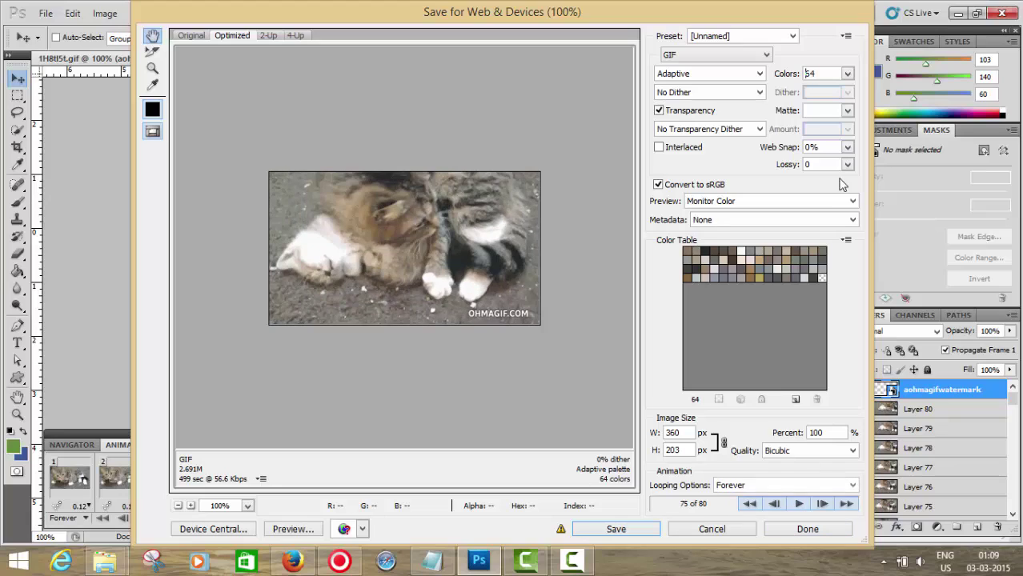
# - Set the GIF's dither method to Diffusion
pyautogui.click(723, 96)
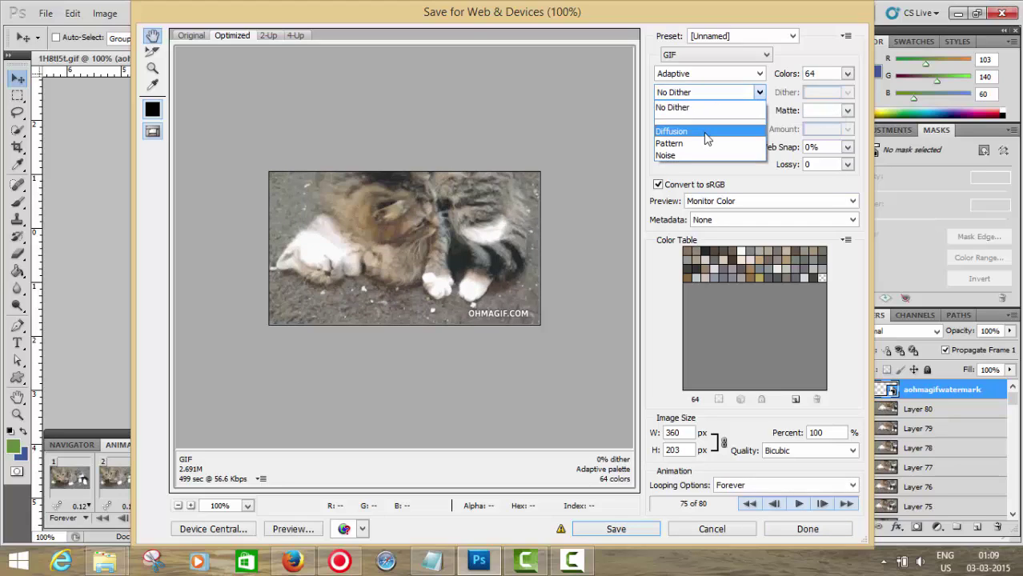
pyautogui.click(705, 132)
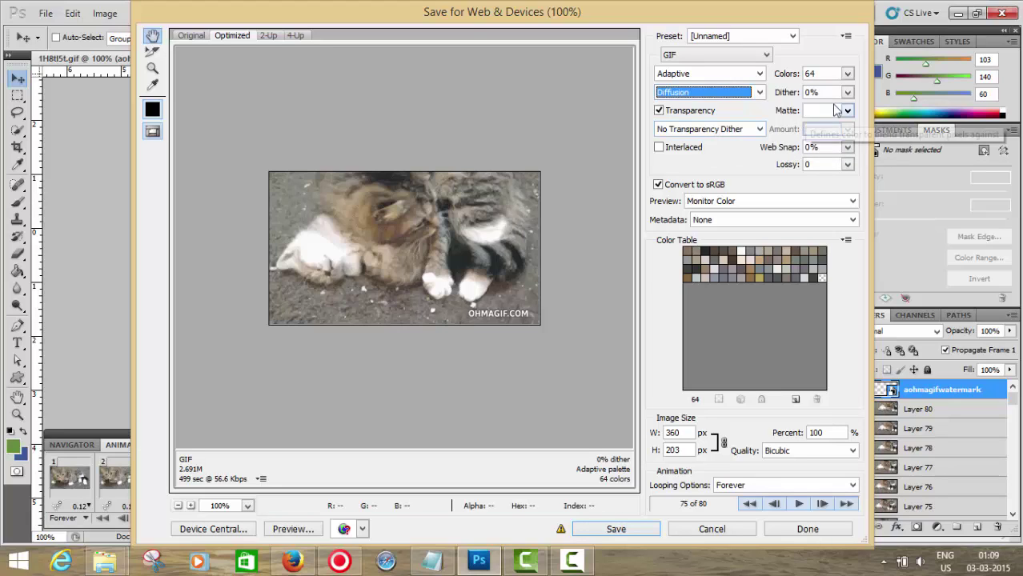
# - Try a higher dither amount, restore it to 0%, and play and stop the export preview
pyautogui.click(848, 94)
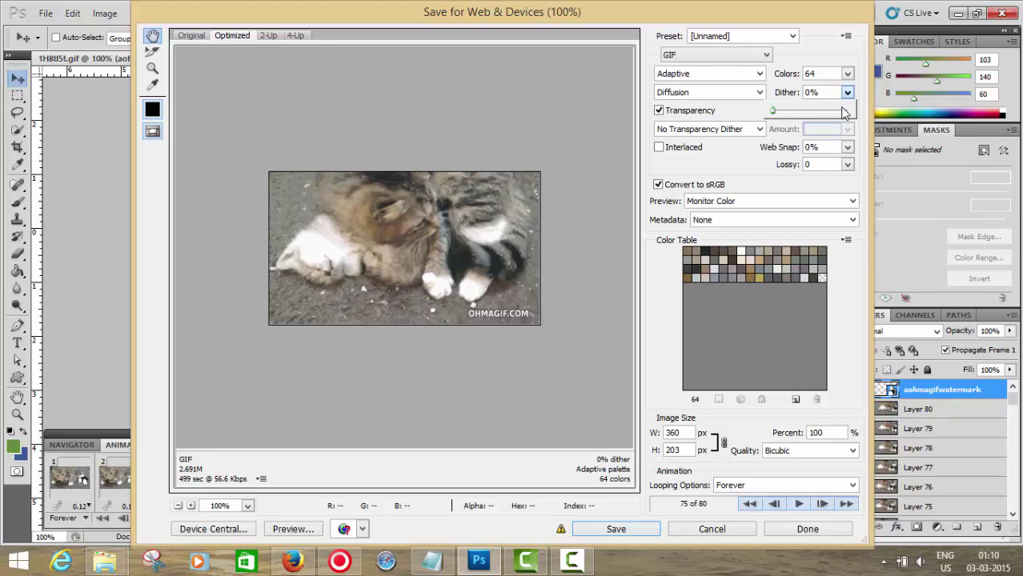
pyautogui.click(844, 118)
pyautogui.moveTo(845, 113); pyautogui.dragTo(844, 112)
pyautogui.moveTo(847, 112); pyautogui.dragTo(771, 113)
pyautogui.click(798, 503)
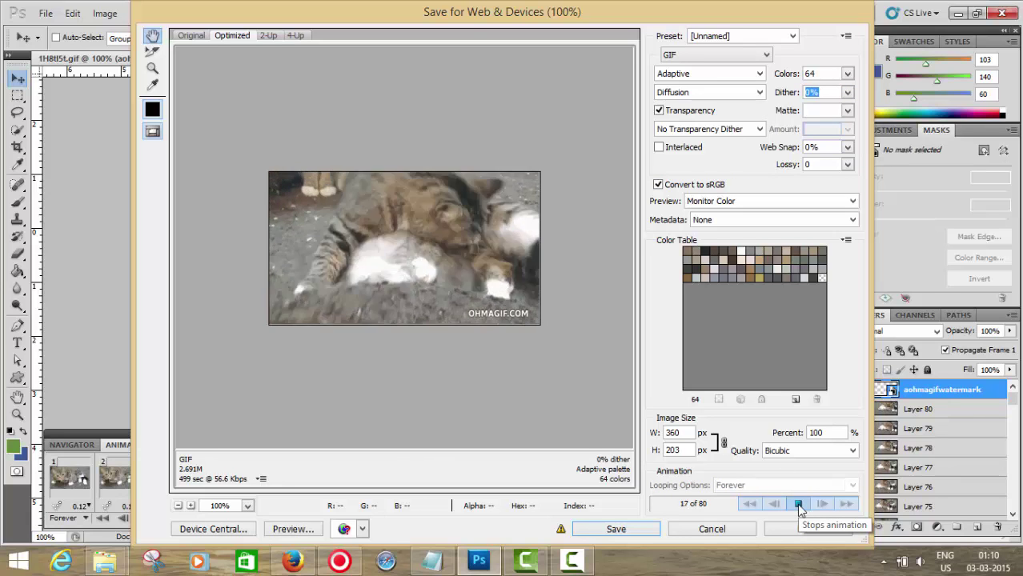
pyautogui.click(798, 503)
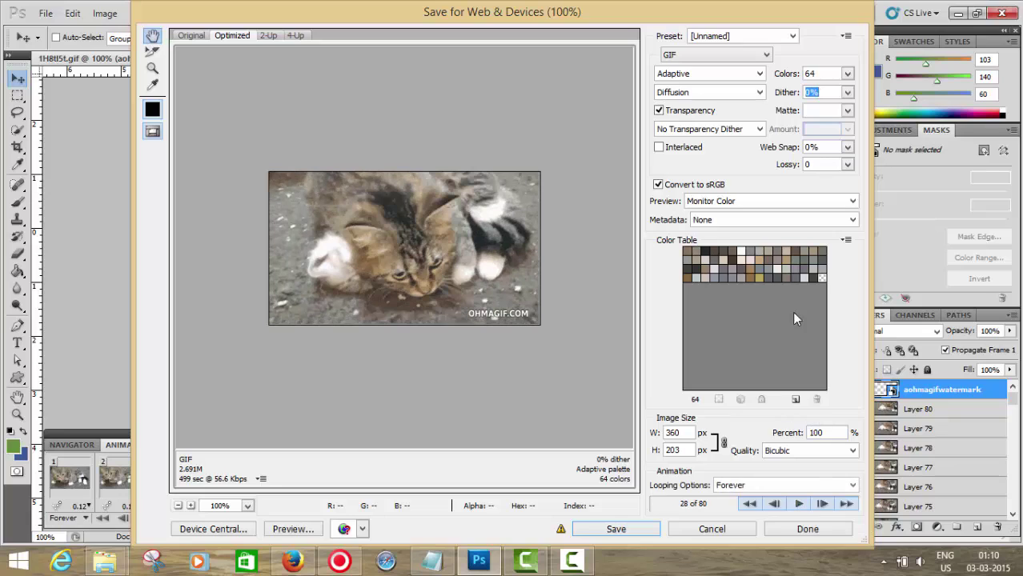
pyautogui.click(726, 132)
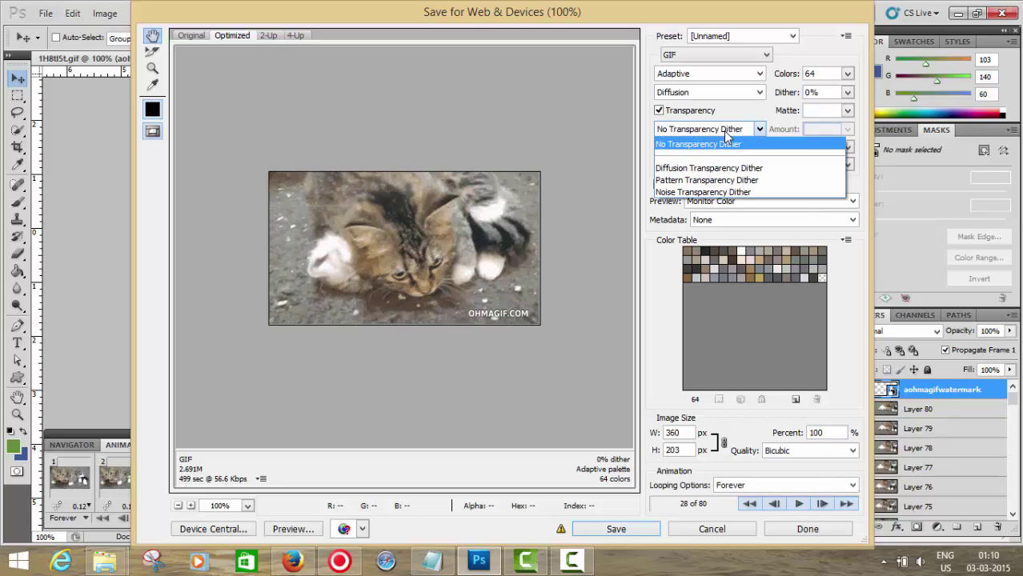
pyautogui.click(774, 110)
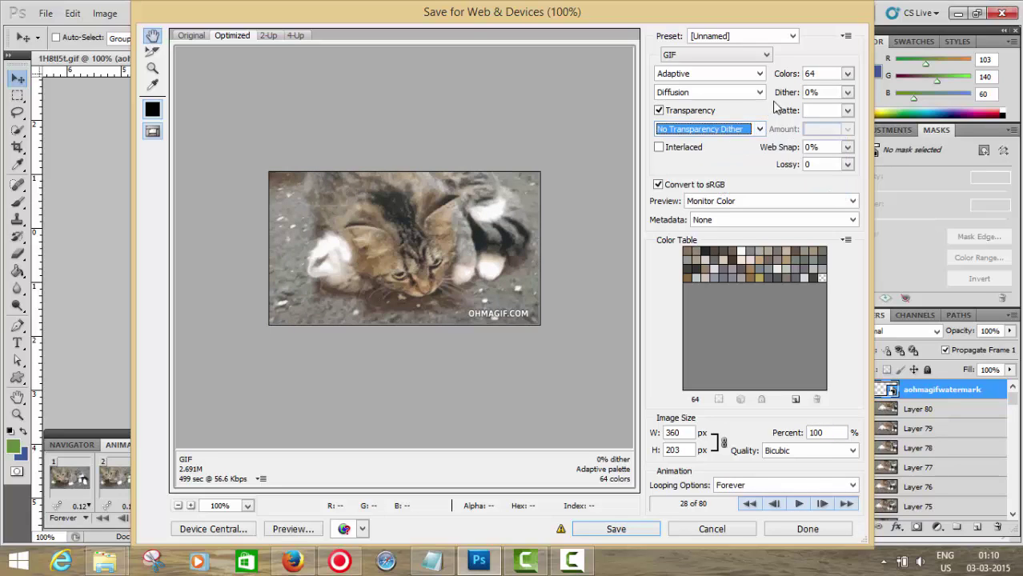
# - Set the GIF's lossy compression to 17, and play and stop the export preview to check its quality
pyautogui.click(848, 164)
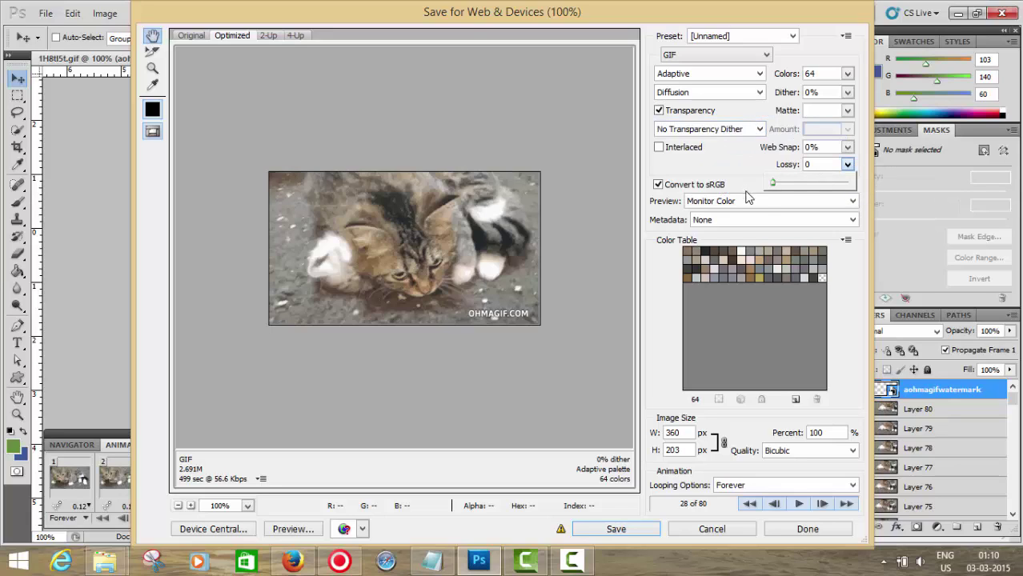
pyautogui.click(772, 183)
pyautogui.moveTo(773, 185); pyautogui.dragTo(777, 186)
pyautogui.moveTo(783, 187); pyautogui.dragTo(800, 186)
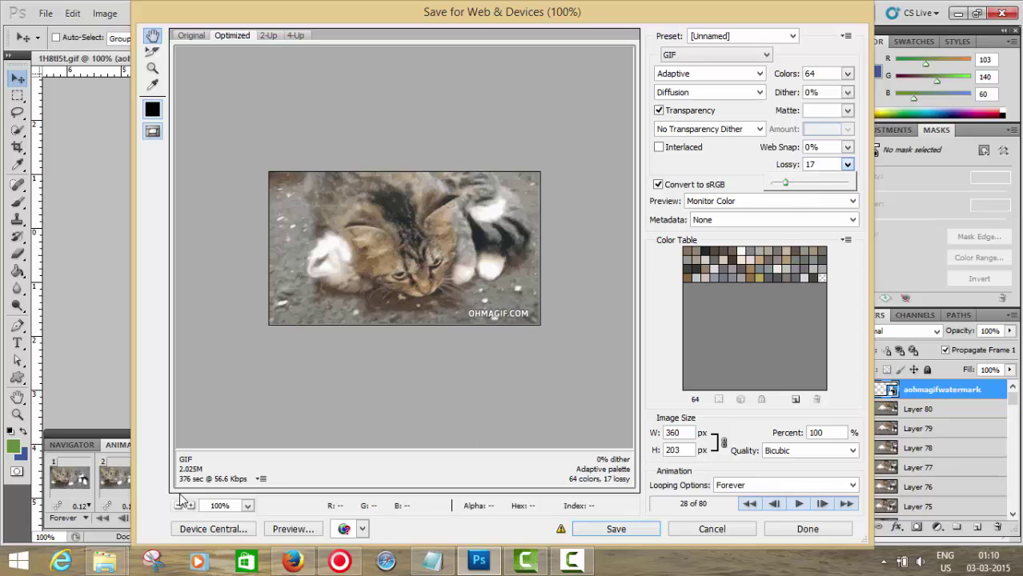
pyautogui.click(800, 503)
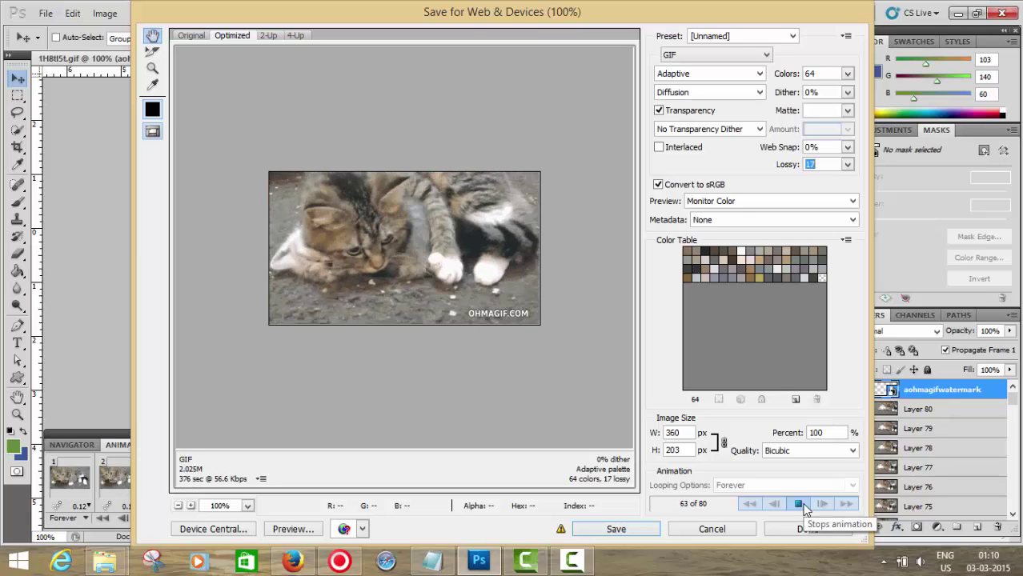
pyautogui.click(800, 505)
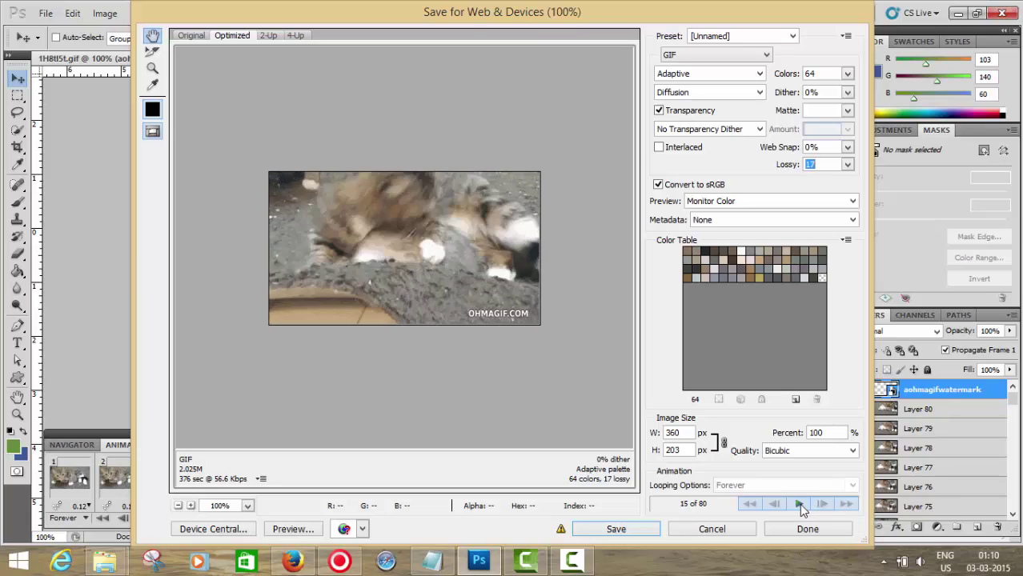
# - Start saving the optimized GIF and enter please-let-him-sleep as its file name
pyautogui.click(683, 434)
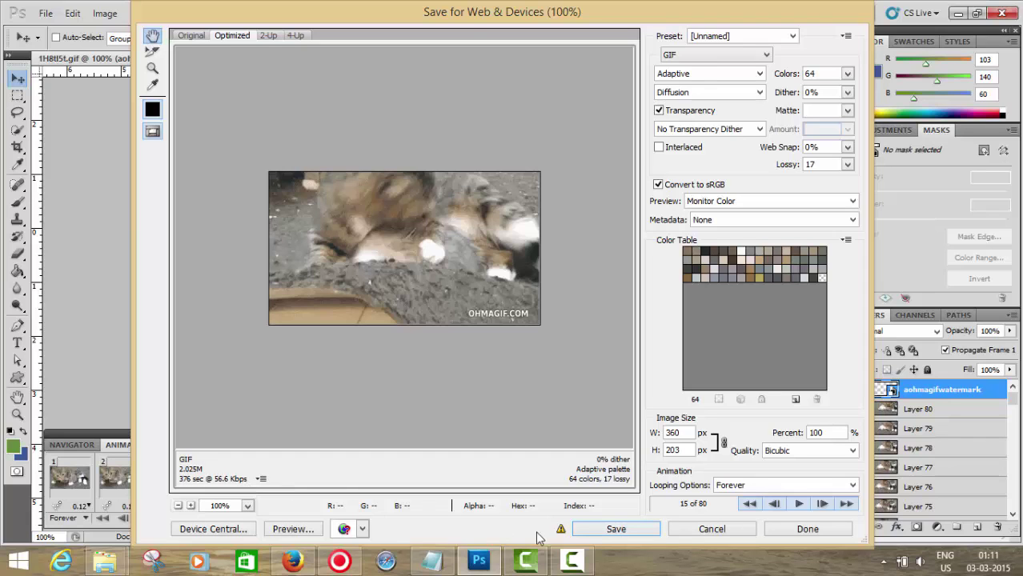
pyautogui.click(589, 533)
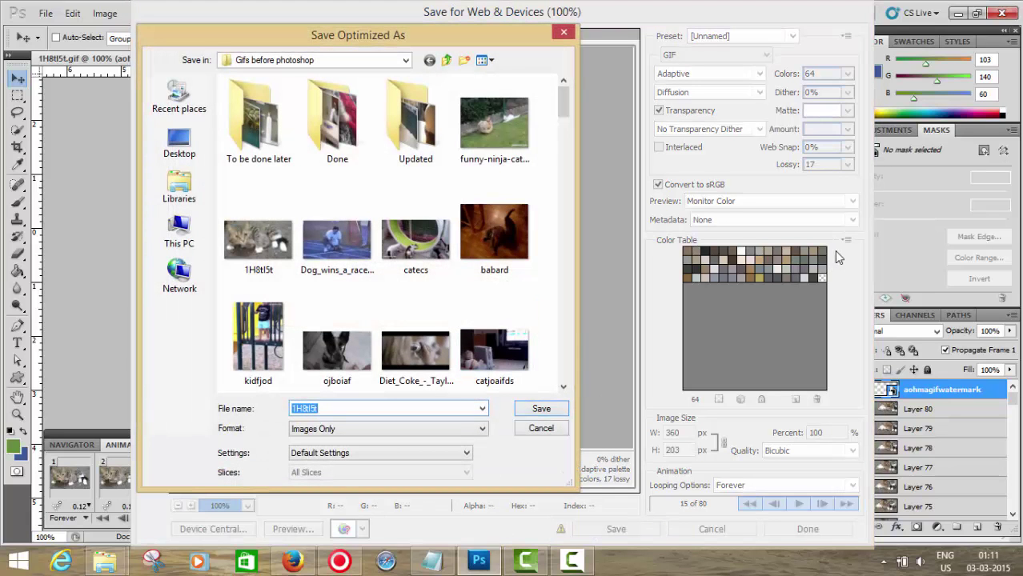
pyautogui.write('dont-')
pyautogui.press('BackSpace')
pyautogui.press('BackSpace')
pyautogui.press('BackSpace')
pyautogui.press('BackSpace')
pyautogui.press('BackSpace')
pyautogui.press('BackSpace')
pyautogui.press('BackSpace')
pyautogui.press('BackSpace')
pyautogui.press('BackSpace')
pyautogui.press('BackSpace')
pyautogui.write('please-')
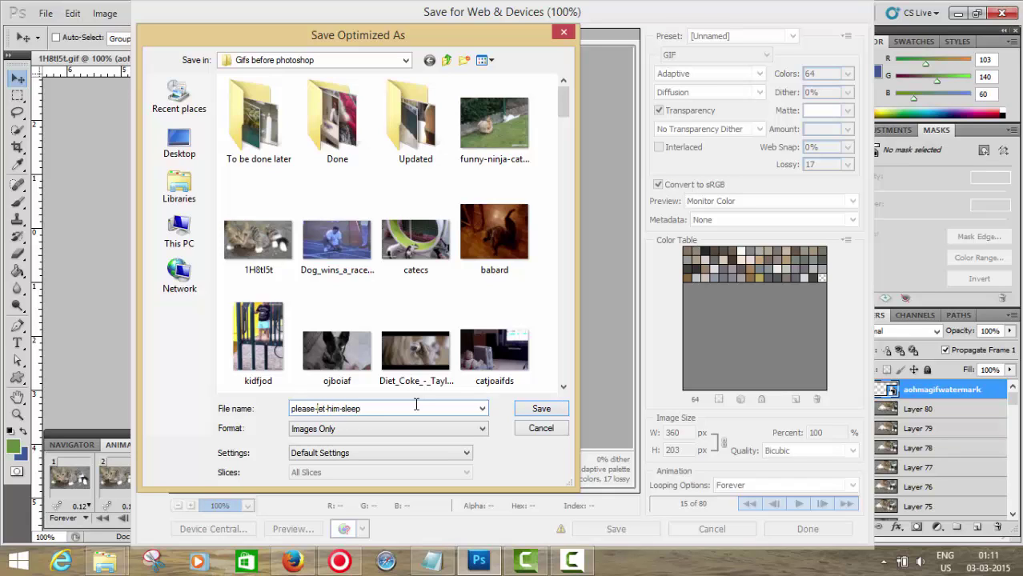
# - Extend the file name to please-dont-disturb-let-him-sleep and save the GIF in the Gifs before photoshop folder
pyautogui.write('dont-')
pyautogui.write('distrub')
pyautogui.press('BackSpace')
pyautogui.press('BackSpace')
pyautogui.press('BackSpace')
pyautogui.write('urb-')
pyautogui.click(540, 408)
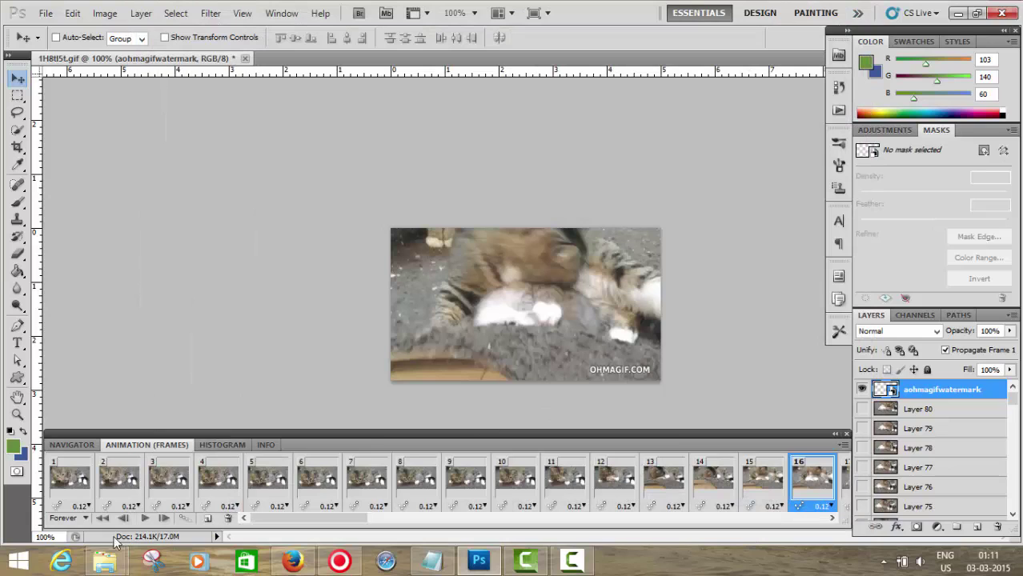
# - Switch to File Explorer's Gifs before photoshop folder and open the saved please-dont-disturb-let-him-sleep GIF for viewing
pyautogui.moveTo(104, 560)
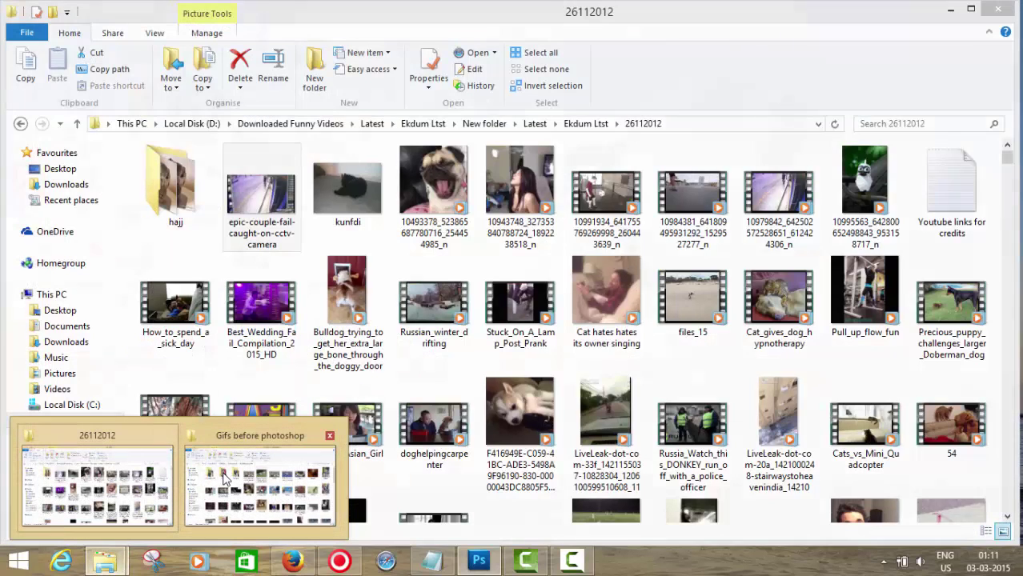
pyautogui.click(225, 478)
pyautogui.click(445, 226)
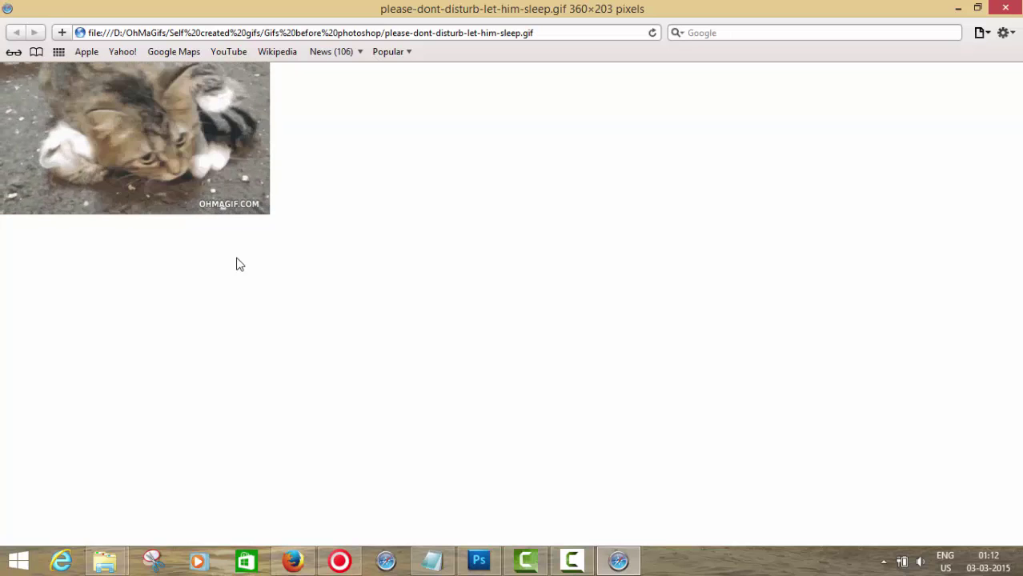
# - View the list of video and GIF source websites in the Notepad document, and return to the playing GIF
pyautogui.click(436, 565)
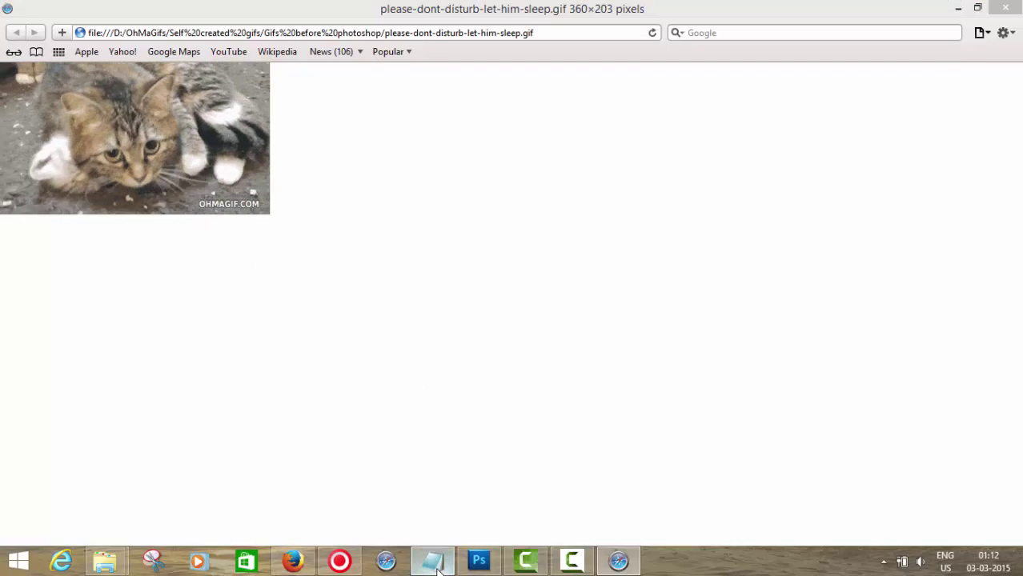
pyautogui.click(438, 569)
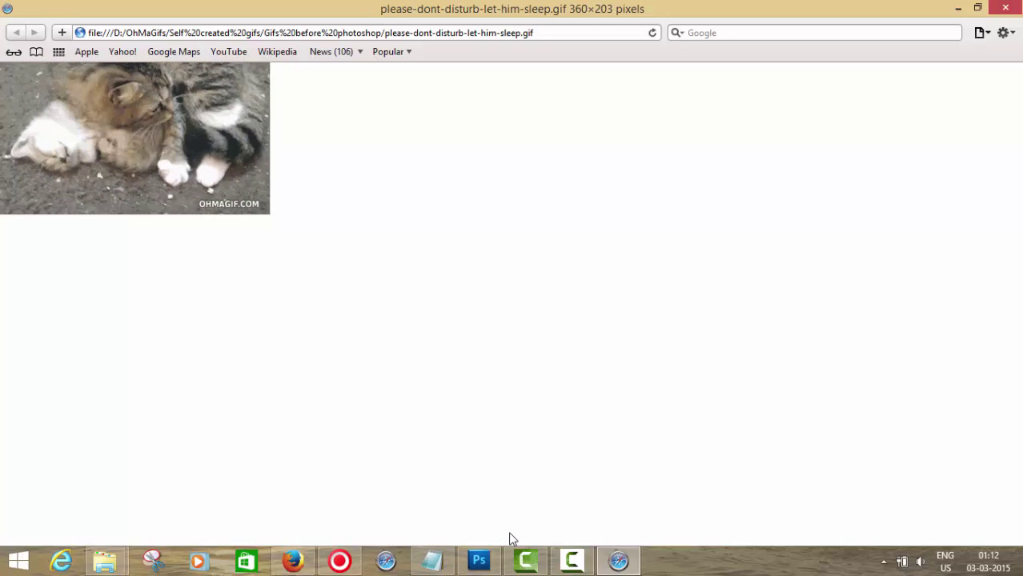
pyautogui.click(422, 568)
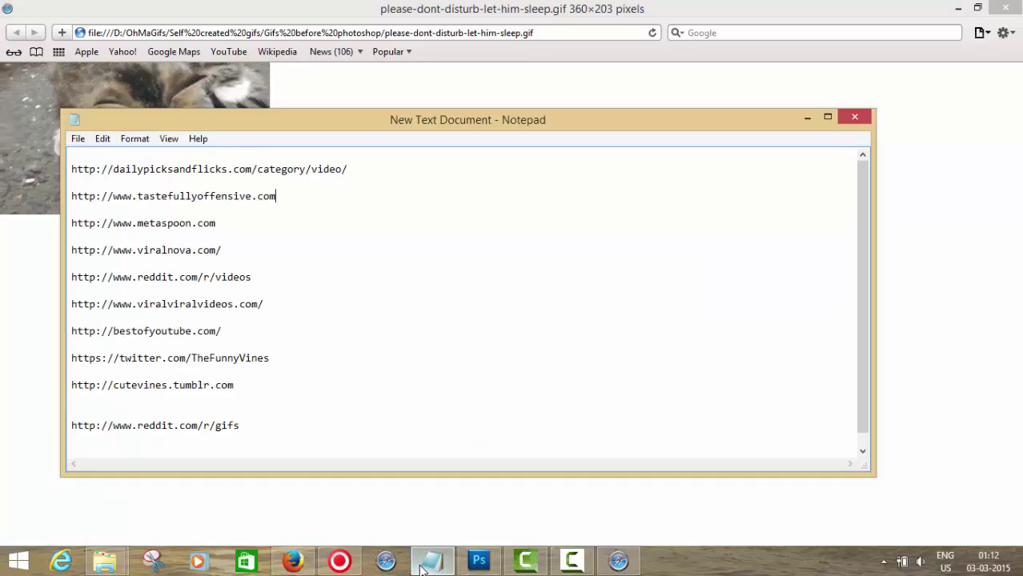
pyautogui.click(423, 569)
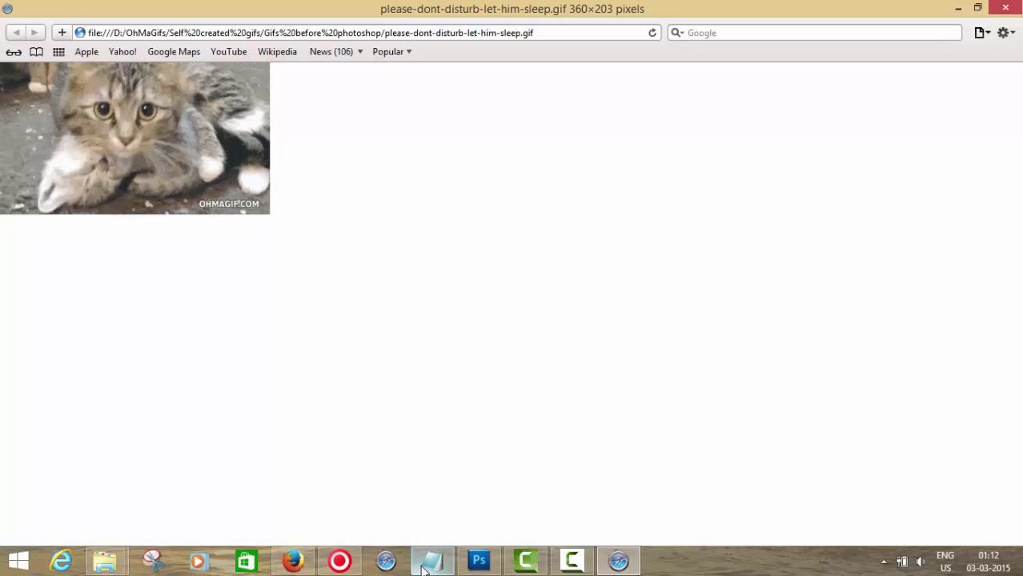